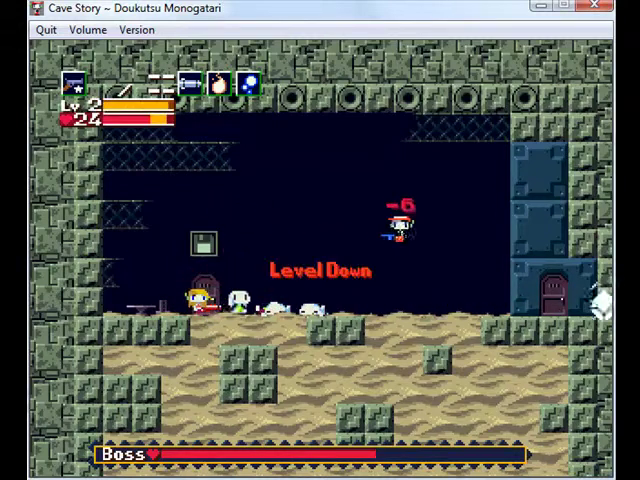
Switch to missiles, fire them at the minions while moving right, then retreat left
{"action": "key", "text": "s"}
{"action": "key", "text": "s"}
{"action": "key", "text": "s"}
{"action": "key", "text": "Right"}
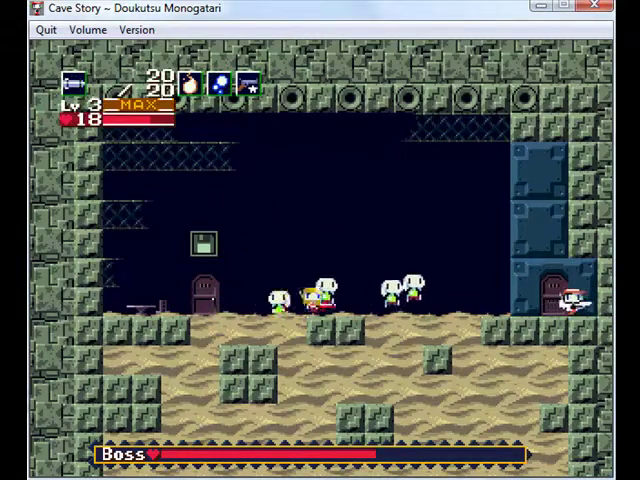
{"action": "key", "text": "Right"}
{"action": "key", "text": "x"}
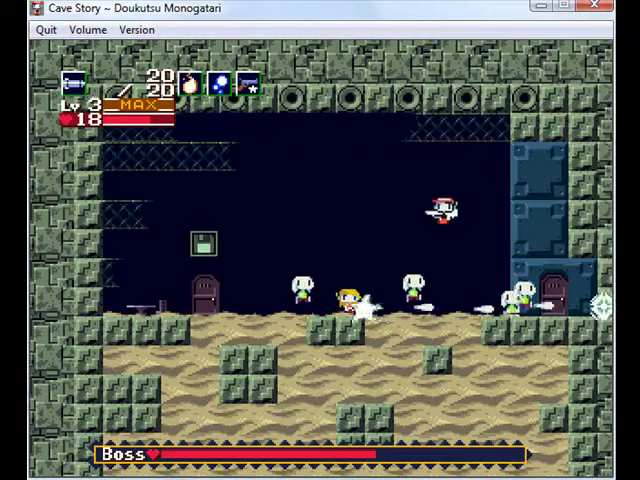
{"action": "key", "text": "x"}
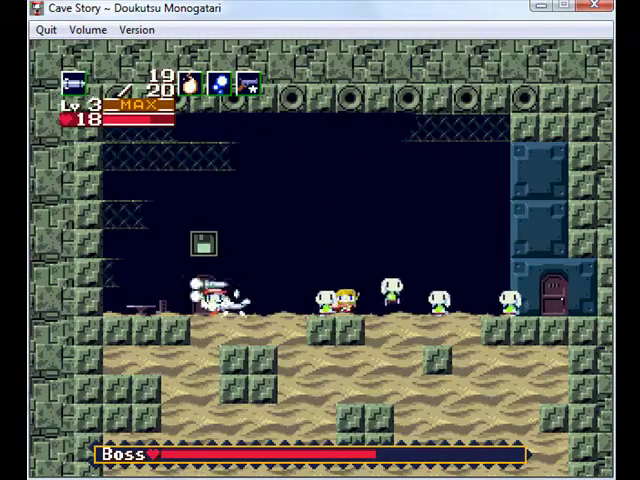
{"action": "key", "text": "x"}
{"action": "key", "text": "x"}
{"action": "key", "text": "Left"}
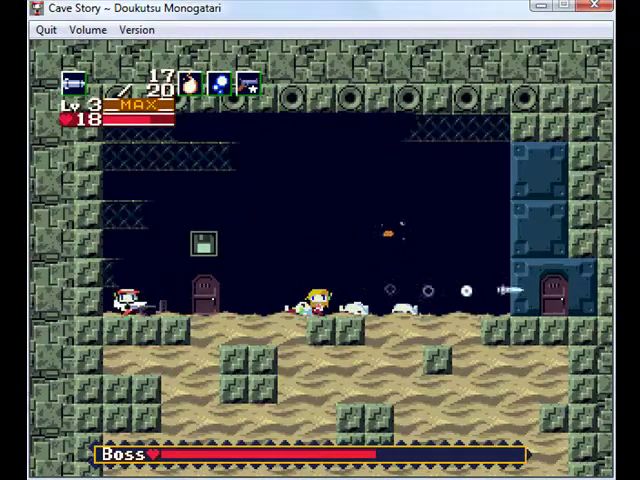
Switch back to the other gun, jump up-left shooting, then run right and jump
{"action": "key", "text": "s"}
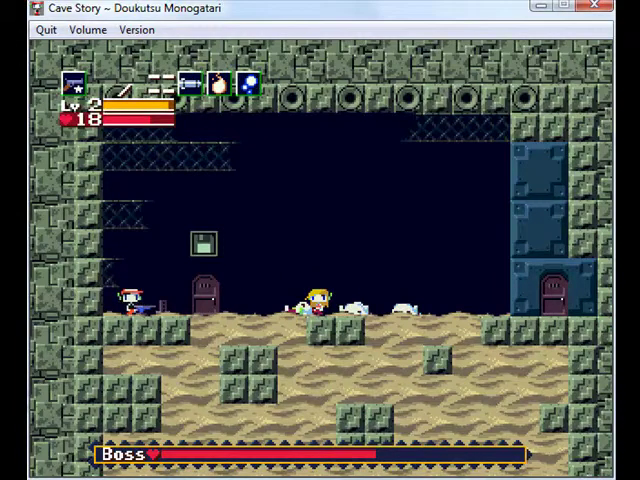
{"action": "key", "text": "Left"}
{"action": "key", "text": "x"}
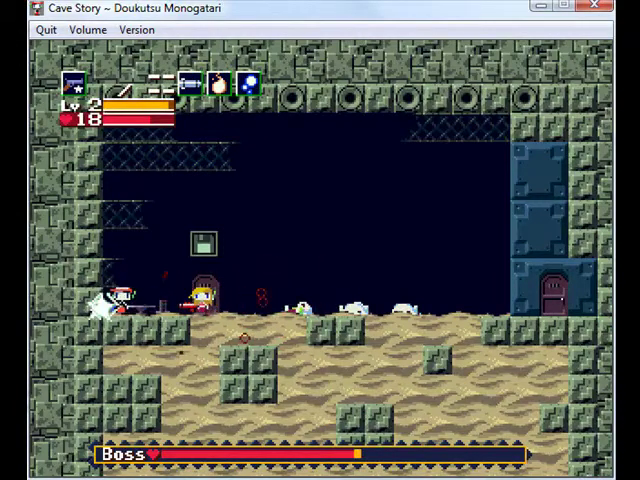
{"action": "key", "text": "x"}
{"action": "key", "text": "z"}
{"action": "key", "text": "Right"}
{"action": "key", "text": "z"}
Keep firing at the enemies while pushing right toward the right door
{"action": "key", "text": "Right"}
{"action": "key", "text": "x"}
{"action": "key", "text": "x"}
{"action": "key", "text": "x"}
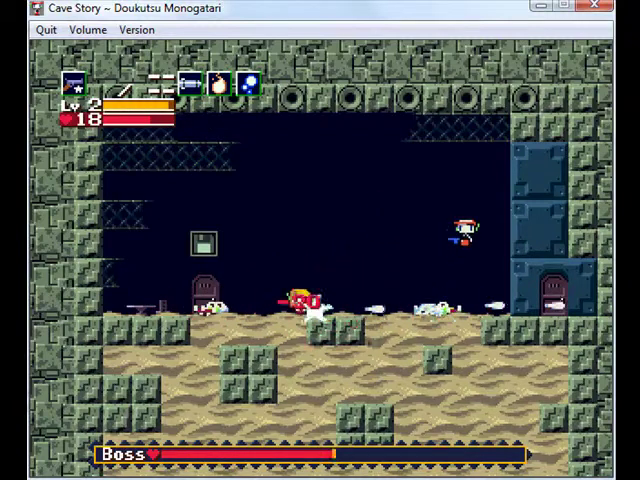
{"action": "key", "text": "x"}
{"action": "key", "text": "Left"}
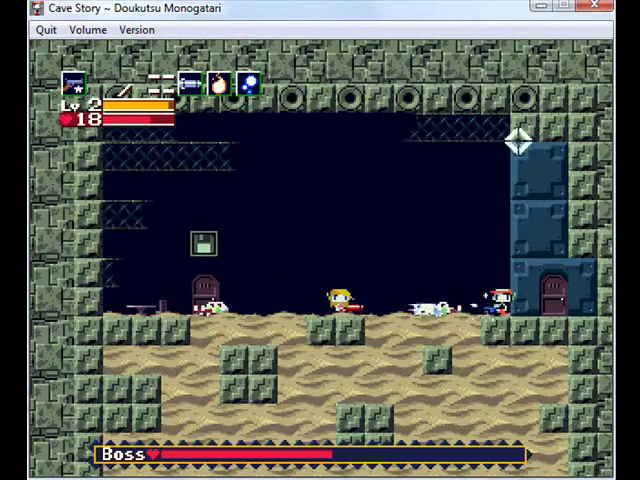
{"action": "key", "text": "Right"}
{"action": "key", "text": "x"}
{"action": "key", "text": "x"}
{"action": "key", "text": "Right"}
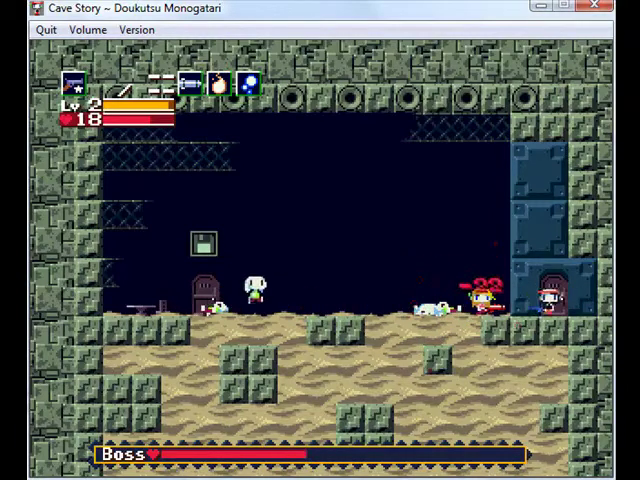
Jump left over the enemies onto the upper ledge, shooting throughout
{"action": "key", "text": "z"}
{"action": "key", "text": "Left"}
{"action": "key", "text": "x"}
{"action": "key", "text": "x"}
{"action": "key", "text": "z"}
{"action": "key", "text": "Left"}
{"action": "key", "text": "x"}
{"action": "key", "text": "x"}
{"action": "key", "text": "x"}
{"action": "key", "text": "x"}
{"action": "key", "text": "z"}
{"action": "key", "text": "Left"}
{"action": "key", "text": "x"}
{"action": "key", "text": "x"}
{"action": "key", "text": "x"}
{"action": "key", "text": "x"}
{"action": "key", "text": "x"}
{"action": "key", "text": "x"}
{"action": "key", "text": "z"}
{"action": "key", "text": "x"}
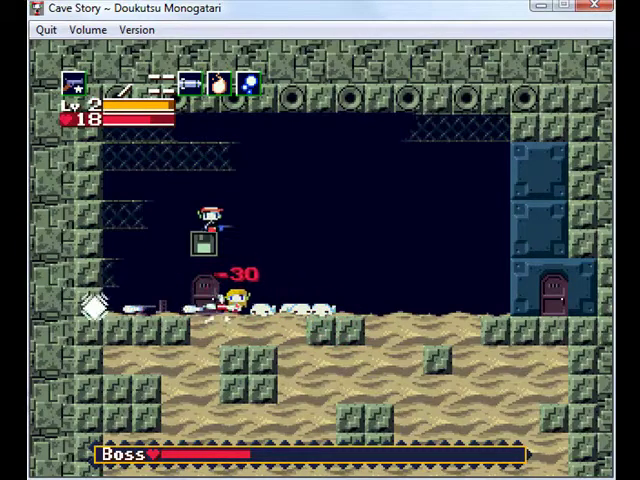
Leap right across the arena and advance, shooting the minions
{"action": "key", "text": "z"}
{"action": "key", "text": "Right"}
{"action": "key", "text": "Right"}
{"action": "key", "text": "x"}
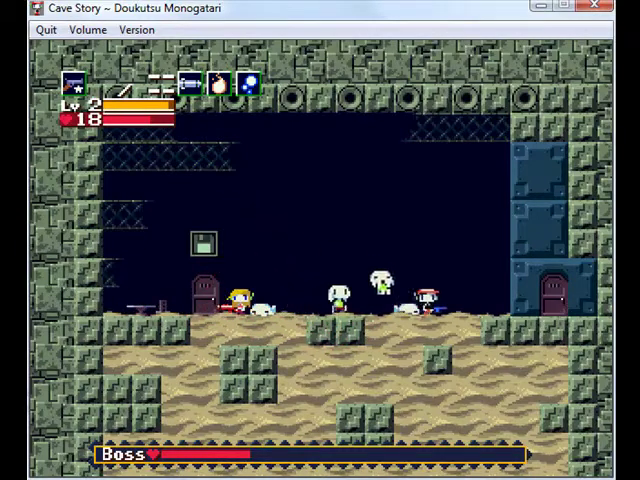
{"action": "key", "text": "Right"}
{"action": "key", "text": "x"}
{"action": "key", "text": "Right"}
{"action": "key", "text": "x"}
{"action": "key", "text": "x"}
{"action": "key", "text": "x"}
Jump and shoot the boss until her health bar empties and Victory! appears
{"action": "key", "text": "z"}
{"action": "key", "text": "Left"}
{"action": "key", "text": "Left"}
{"action": "key", "text": "Right"}
{"action": "key", "text": "x"}
{"action": "key", "text": "x"}
{"action": "key", "text": "x"}
{"action": "key", "text": "x"}
{"action": "key", "text": "x"}
{"action": "key", "text": "x"}
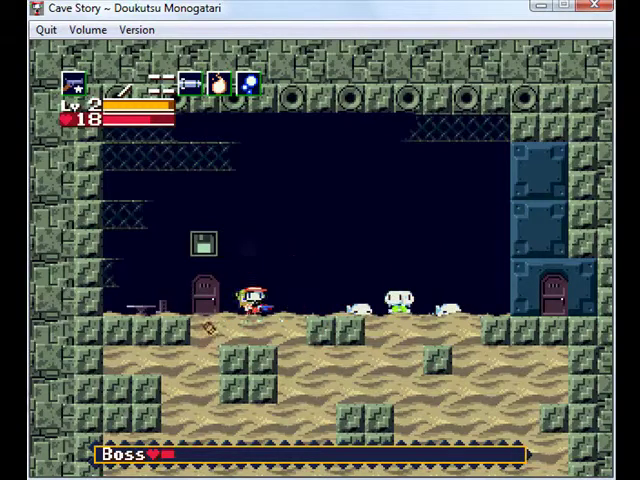
{"action": "key", "text": "z"}
{"action": "key", "text": "x"}
{"action": "key", "text": "x"}
{"action": "key", "text": "Left"}
{"action": "key", "text": "x"}
{"action": "key", "text": "x"}
{"action": "key", "text": "x"}
{"action": "key", "text": "x"}
{"action": "key", "text": "x"}
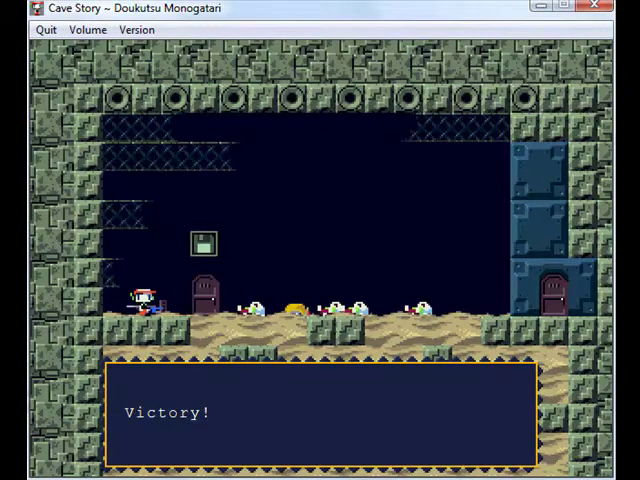
Dismiss Victory! and answer No to killing the Mimigas
{"action": "key", "text": "z"}
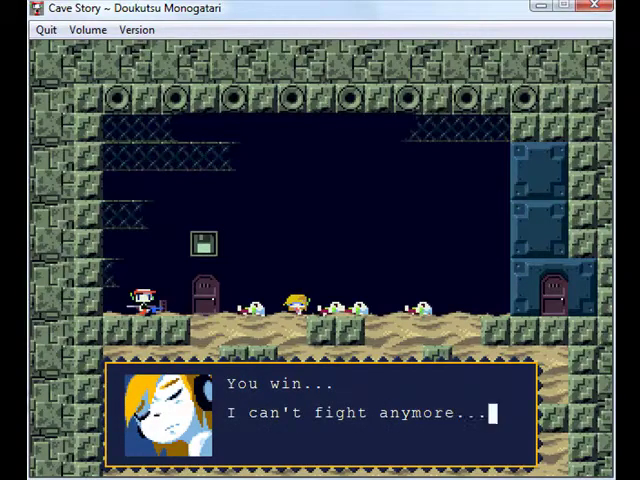
{"action": "key", "text": "z"}
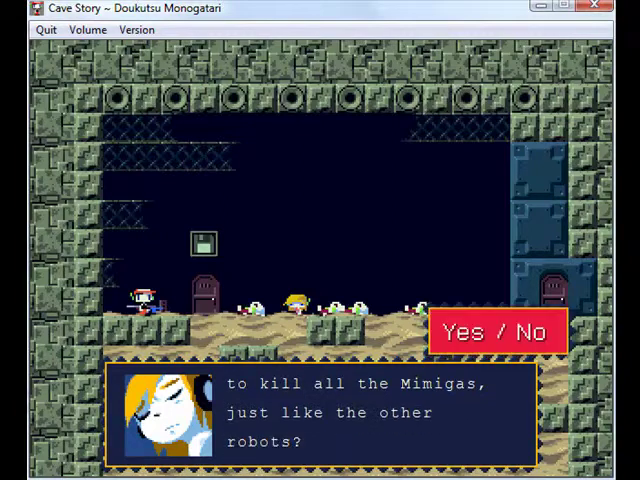
{"action": "key", "text": "z"}
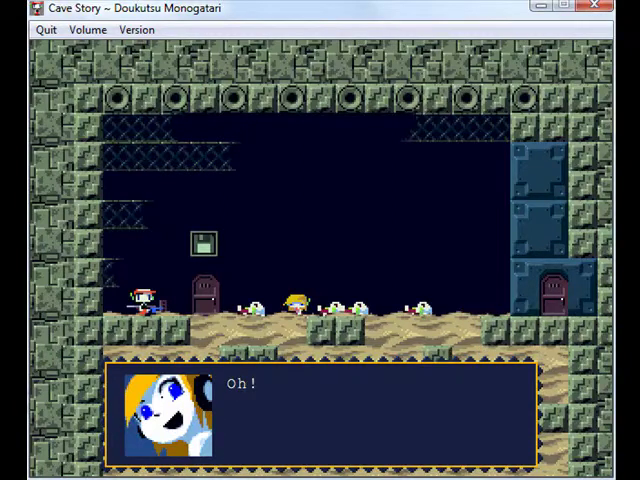
{"action": "key", "text": "z"}
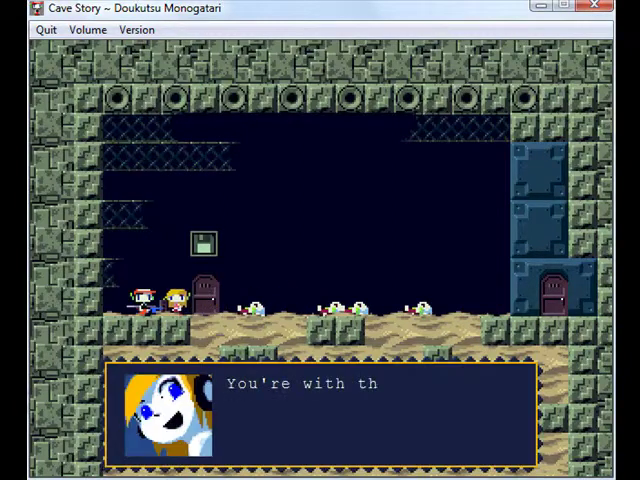
Listen through the defeated boss's story
{"action": "key", "text": "z"}
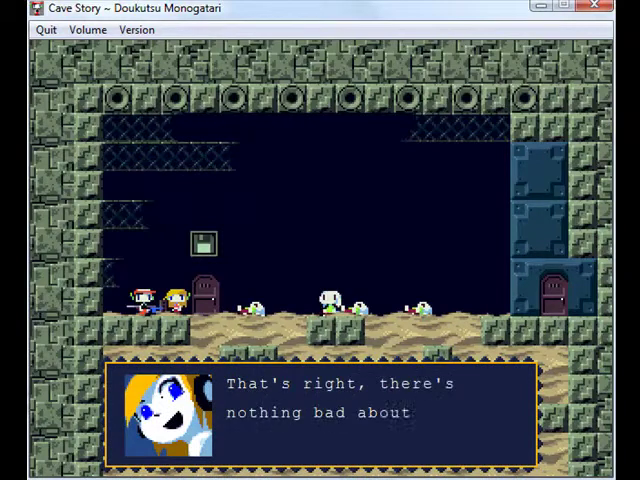
{"action": "key", "text": "z"}
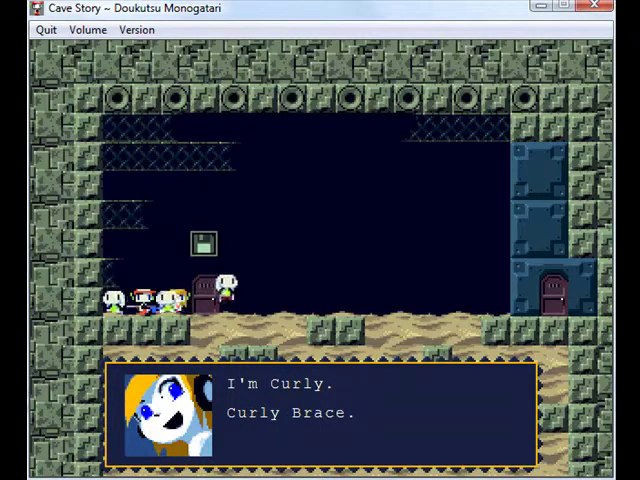
{"action": "key", "text": "z"}
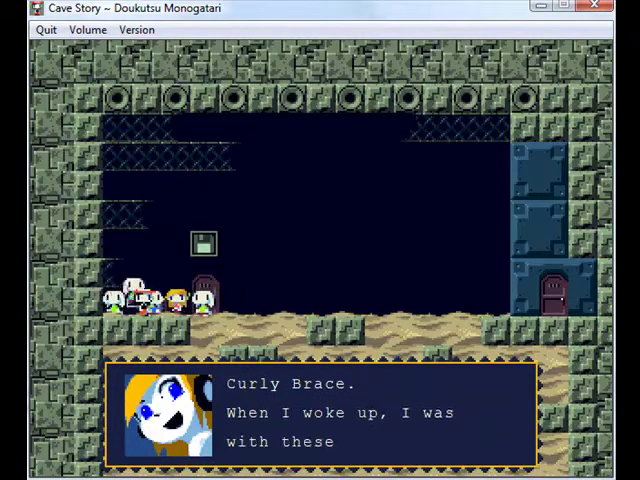
{"action": "key", "text": "z"}
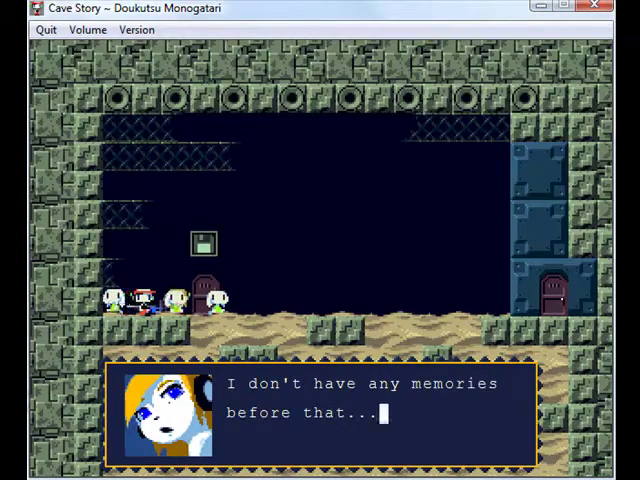
{"action": "key", "text": "z"}
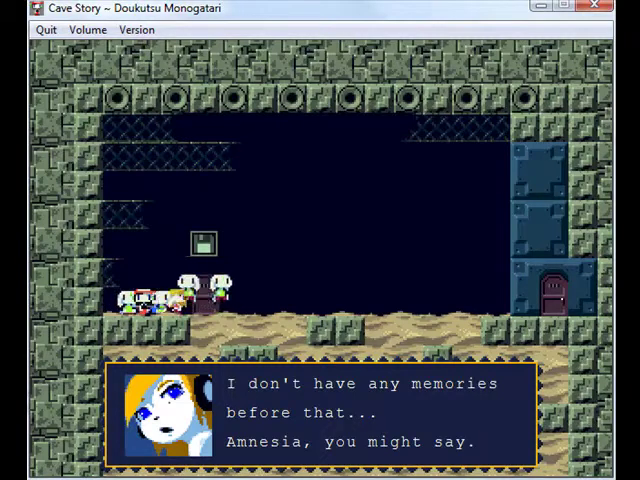
{"action": "key", "text": "z"}
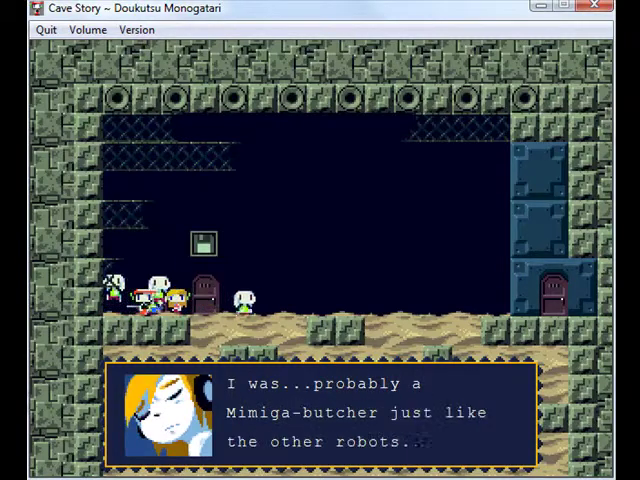
{"action": "key", "text": "z"}
{"action": "key", "text": "z"}
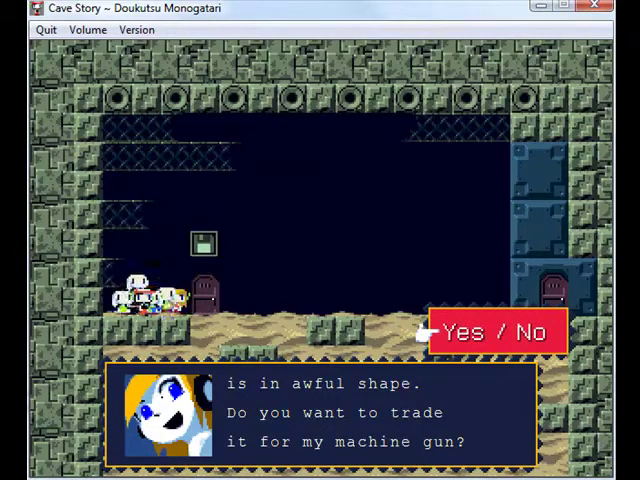
Choose No on the machine gun trade and advance past her reply
{"action": "key", "text": "Right"}
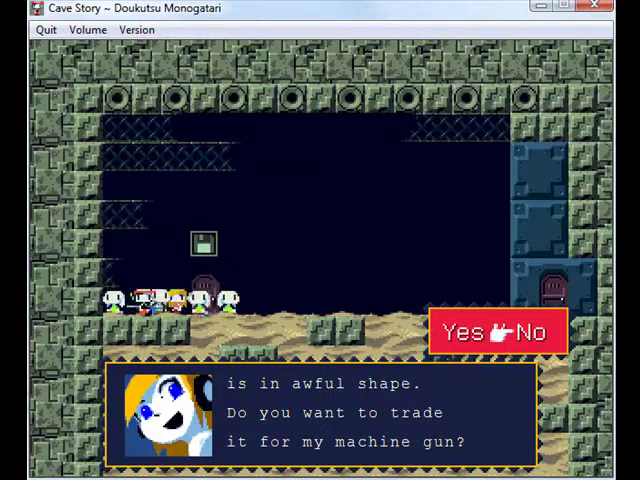
{"action": "key", "text": "z"}
{"action": "key", "text": "z"}
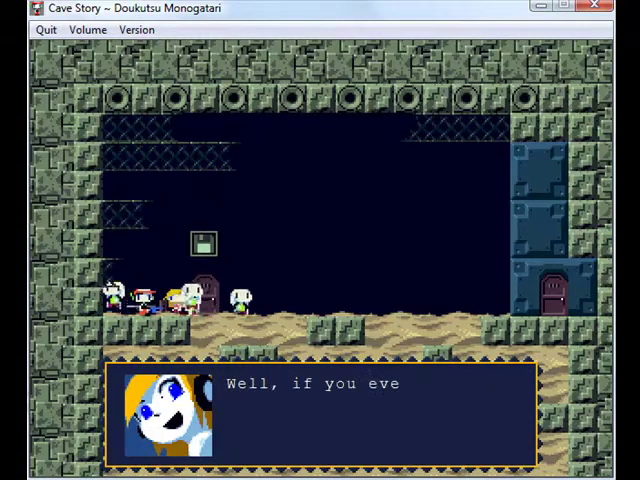
{"action": "key", "text": "z"}
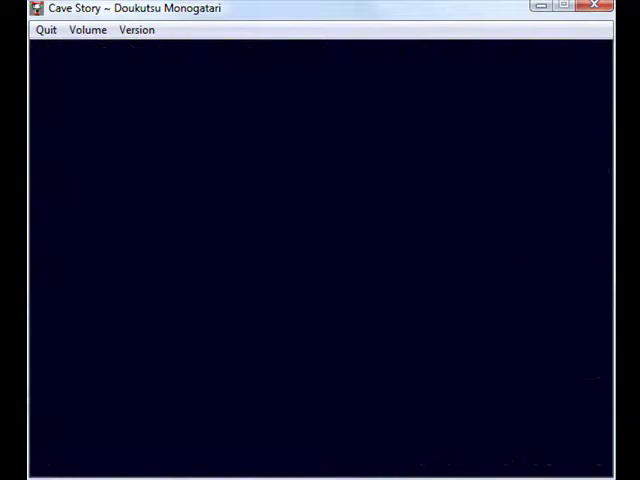
Talk to the sleeping Mimiga and hear its mumbling
{"action": "key", "text": "Left"}
{"action": "key", "text": "Down"}
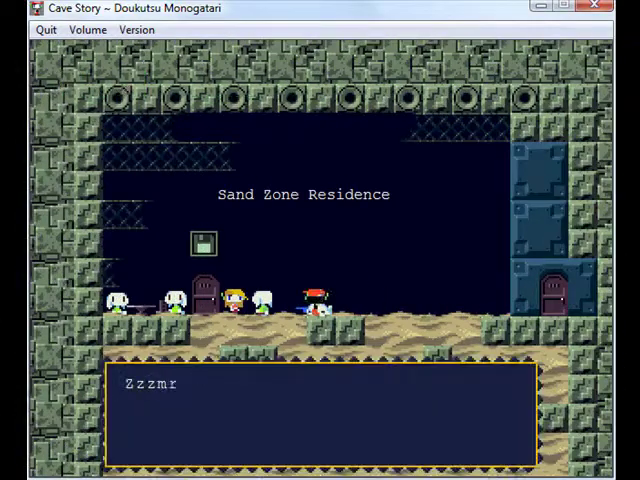
{"action": "key", "text": "z"}
{"action": "key", "text": "z"}
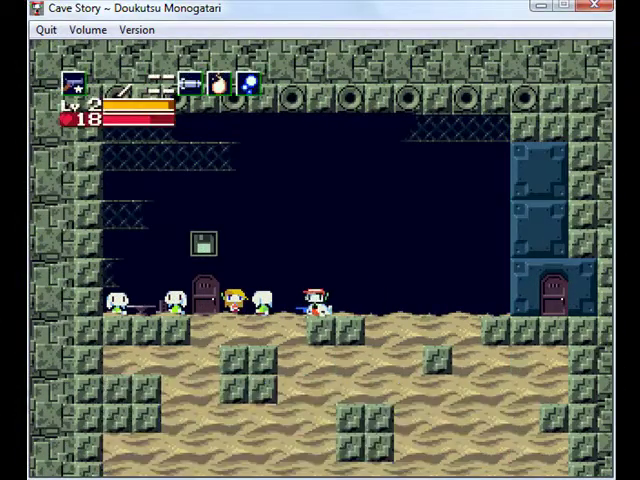
{"action": "key", "text": "Down"}
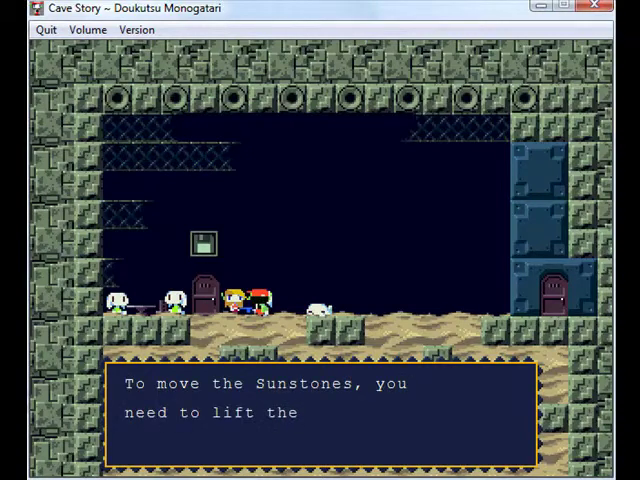
Walk left and talk with another Mimiga
{"action": "key", "text": "z"}
{"action": "key", "text": "Left"}
{"action": "key", "text": "Down"}
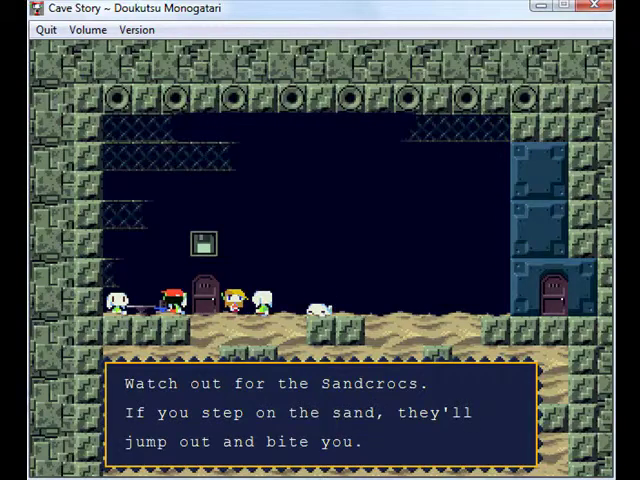
{"action": "key", "text": "z"}
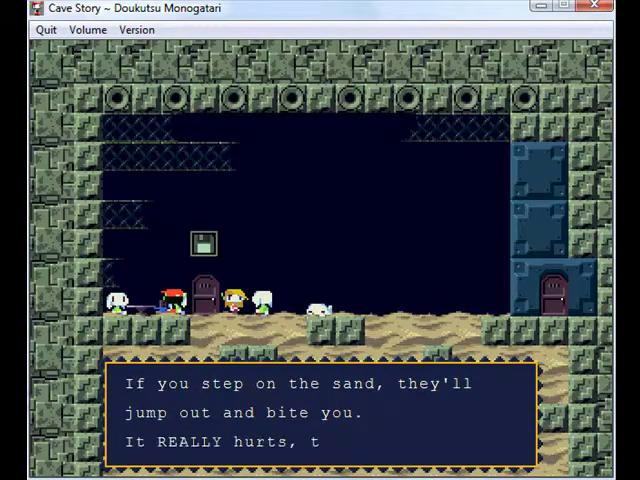
{"action": "key", "text": "z"}
{"action": "key", "text": "Down"}
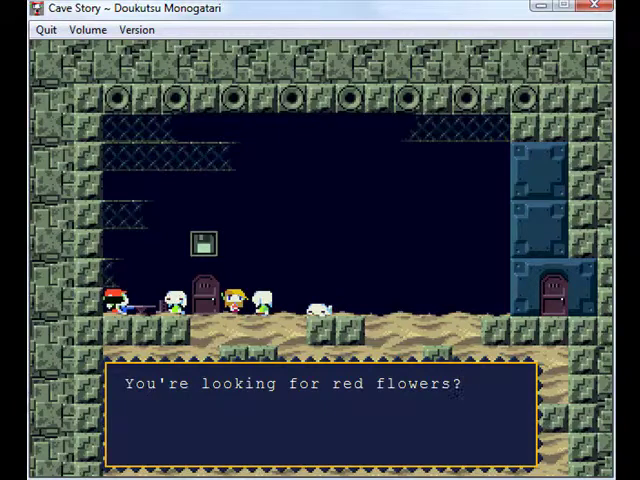
Hear the advice about Jenka and the dog, then enter the Small Room
{"action": "key", "text": "z"}
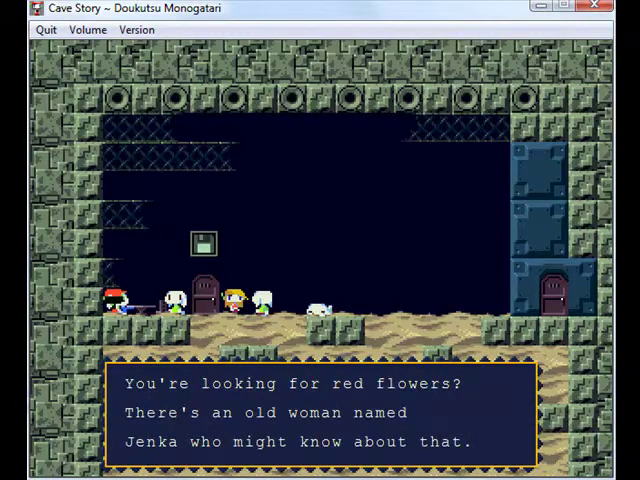
{"action": "key", "text": "z"}
{"action": "key", "text": "z"}
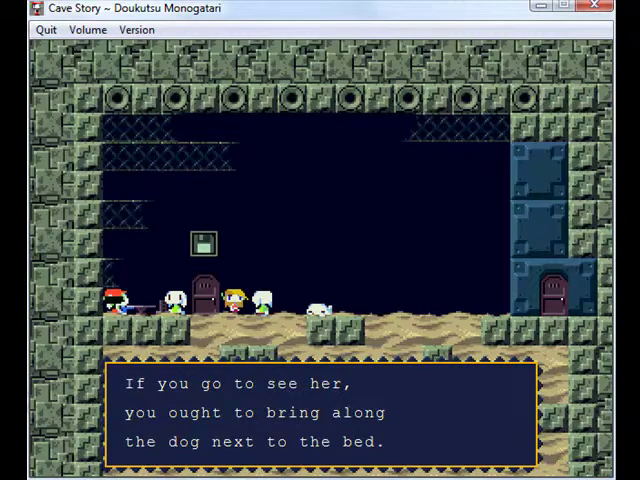
{"action": "key", "text": "z"}
{"action": "key", "text": "Right"}
{"action": "key", "text": "Down"}
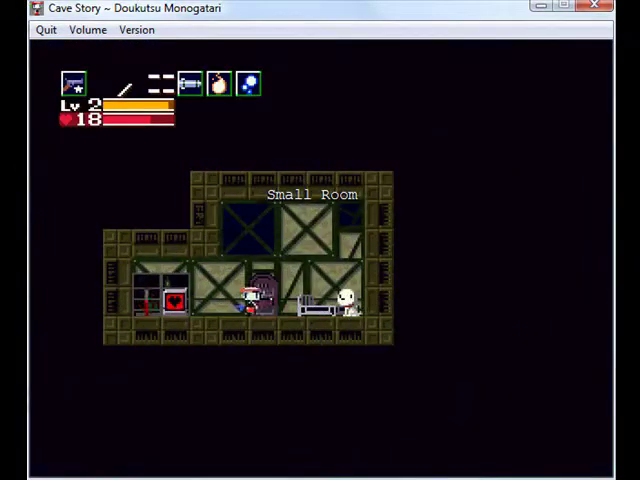
Refill health and missiles at the terminal and save the game
{"action": "key", "text": "Left"}
{"action": "key", "text": "Down"}
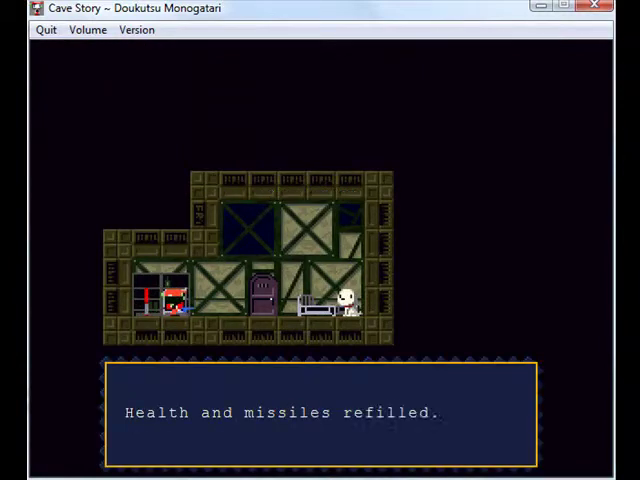
{"action": "key", "text": "z"}
{"action": "key", "text": "Down"}
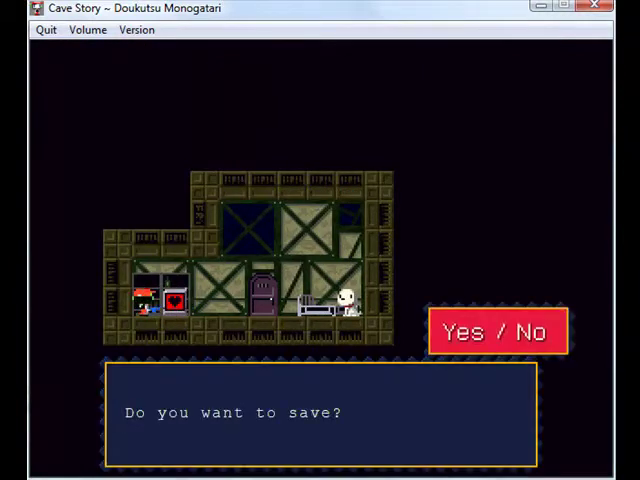
{"action": "key", "text": "z"}
{"action": "key", "text": "z"}
{"action": "key", "text": "Right"}
{"action": "key", "text": "Right"}
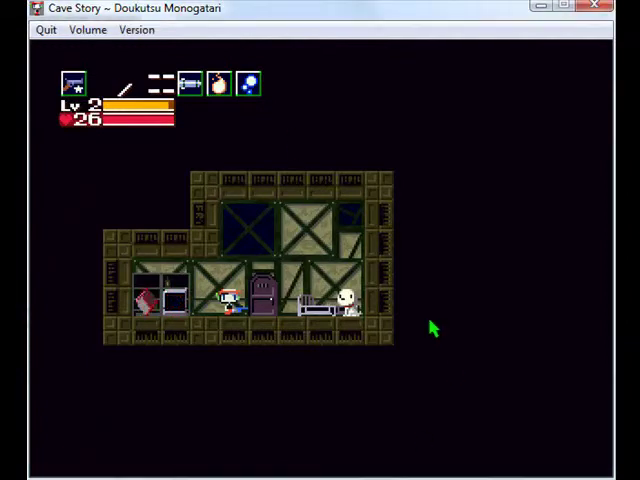
Jump onto the upper platform, drop back down, and move left
{"action": "key", "text": "Right"}
{"action": "key", "text": "z"}
{"action": "key", "text": "Left"}
{"action": "key", "text": "Left"}
{"action": "key", "text": "z"}
{"action": "key", "text": "Left"}
{"action": "key", "text": "Left"}
{"action": "key", "text": "z"}
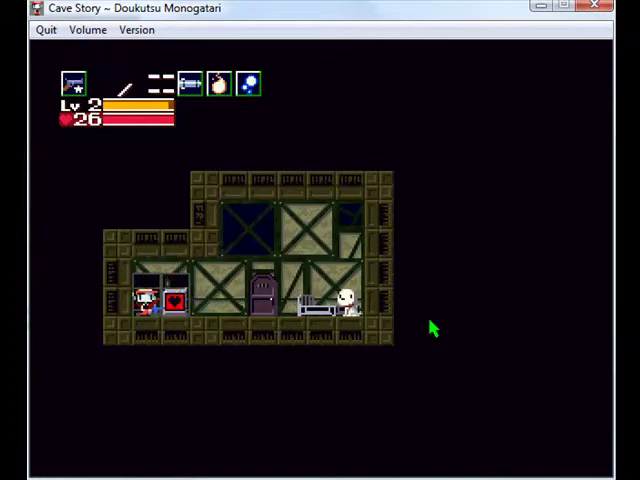
Walk right to the dog by the bed and answer its question
{"action": "key", "text": "Right"}
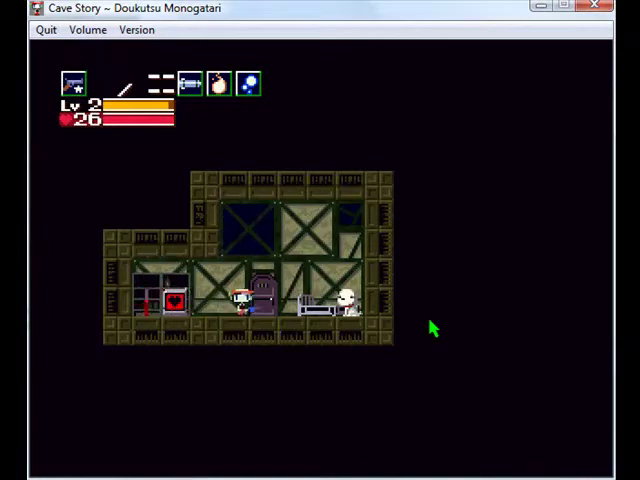
{"action": "key", "text": "Right"}
{"action": "key", "text": "Down"}
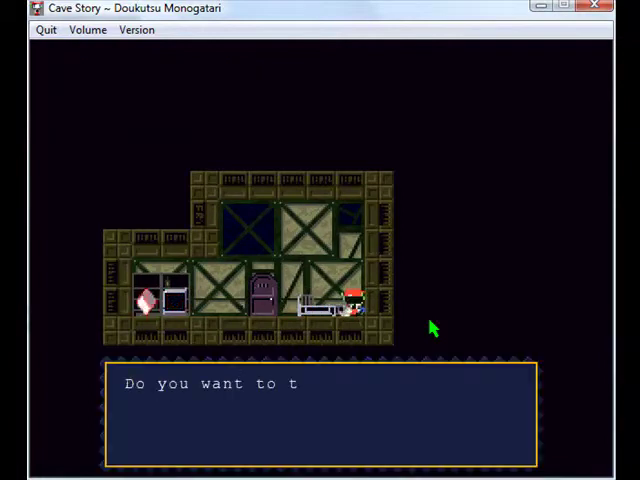
{"action": "key", "text": "z"}
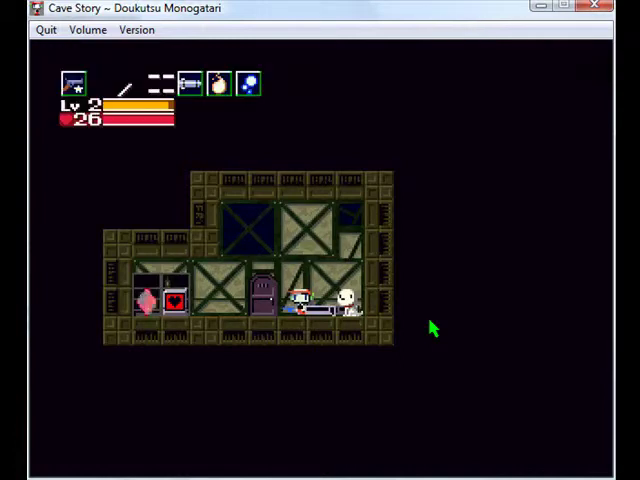
Jump onto the upper ledge and search behind the wall three times
{"action": "key", "text": "z"}
{"action": "key", "text": "Left"}
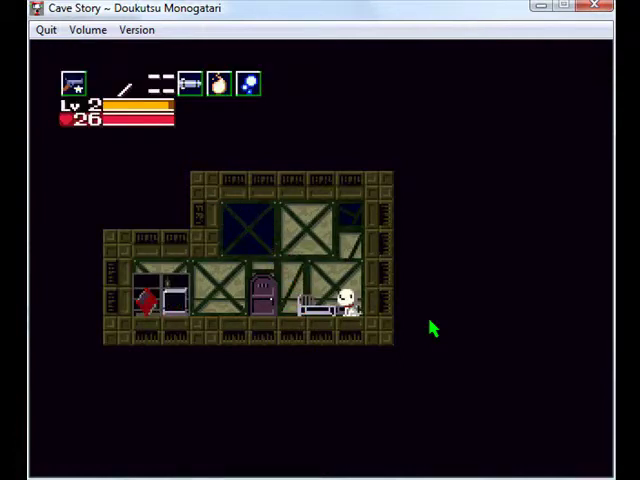
{"action": "key", "text": "Down"}
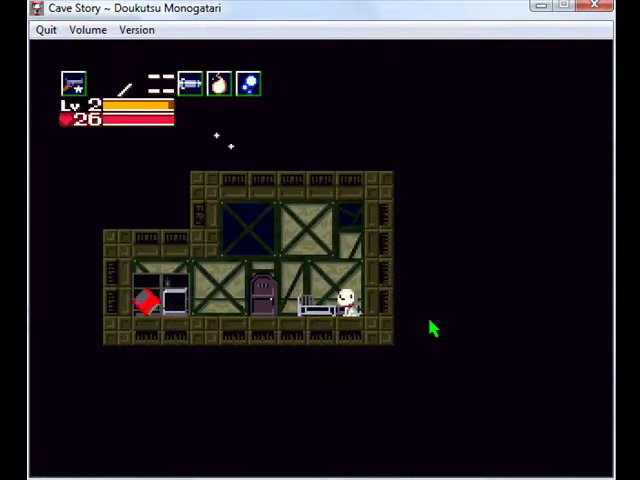
{"action": "key", "text": "Down"}
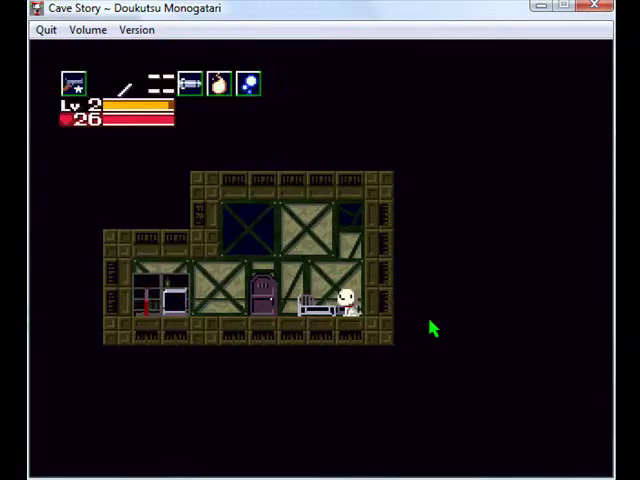
{"action": "key", "text": "Down"}
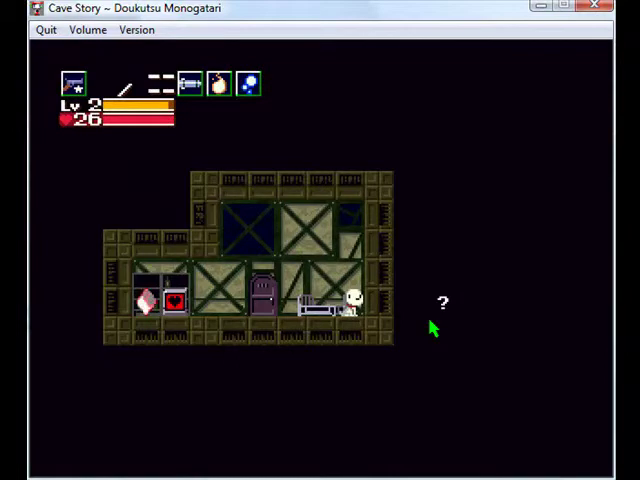
Pick up the item hidden behind the wall and close the found message
{"action": "key", "text": "Down"}
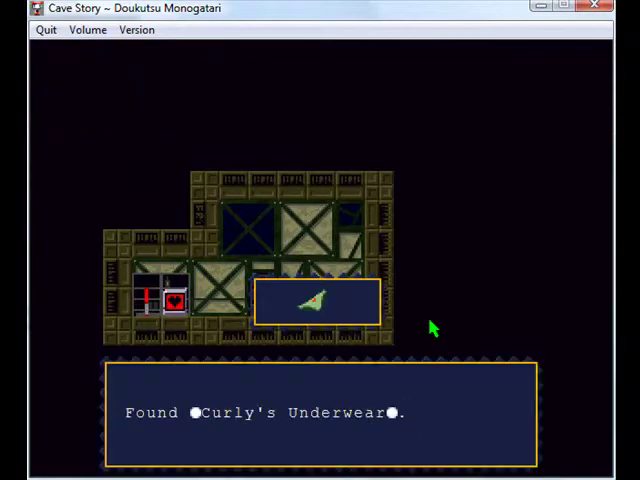
{"action": "key", "text": "z"}
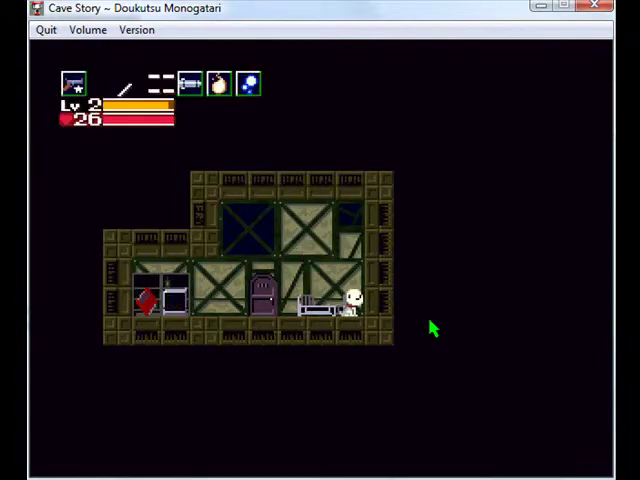
View Curly's Underwear's description in the inventory, then close it and walk left
{"action": "key", "text": "q"}
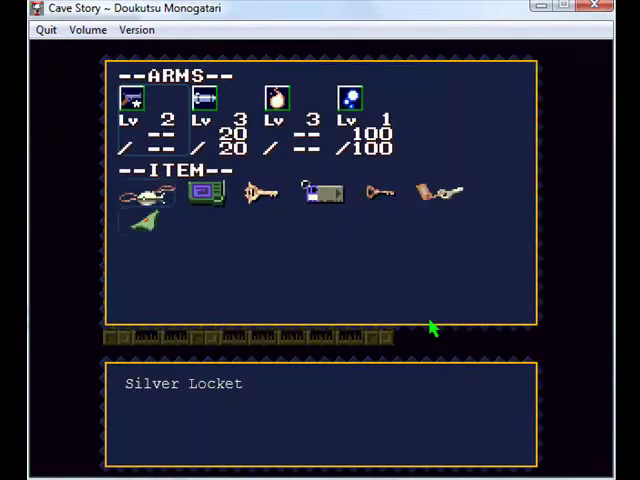
{"action": "key", "text": "z"}
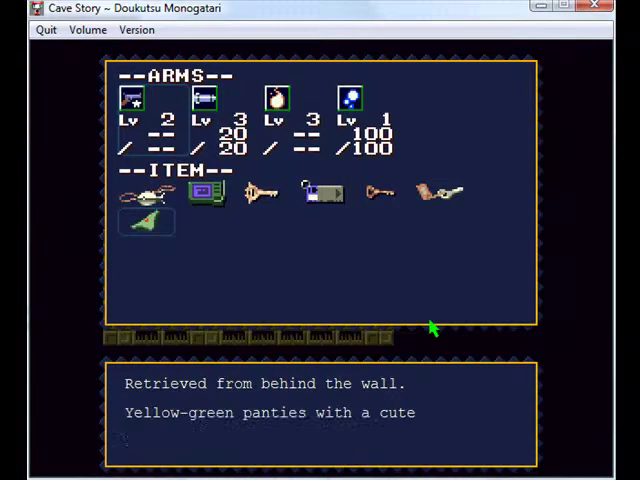
{"action": "key", "text": "q"}
{"action": "key", "text": "Left"}
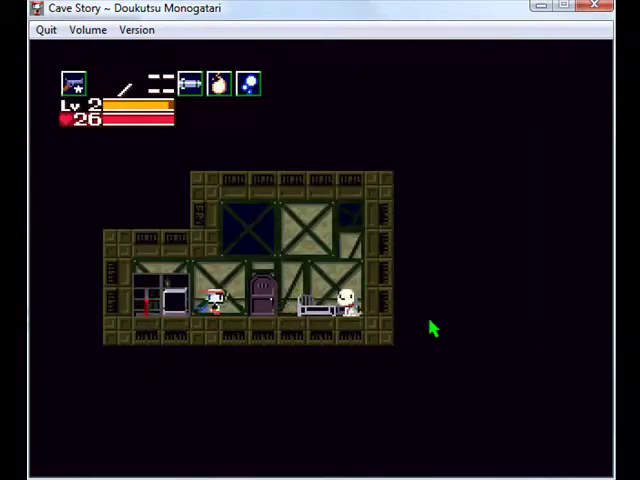
Save the game at the save disk
{"action": "key", "text": "Left"}
{"action": "key", "text": "Down"}
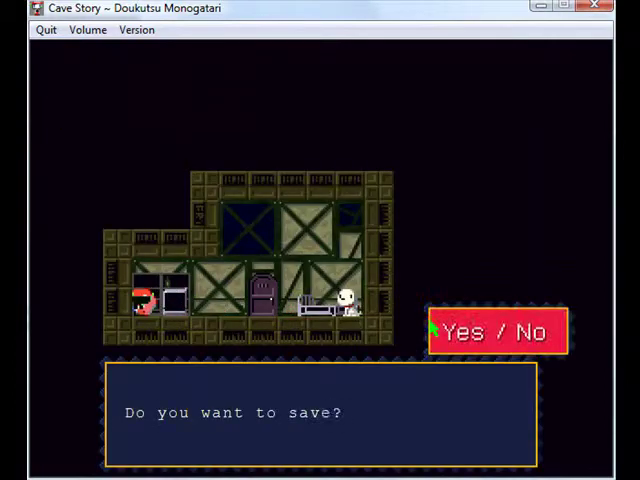
{"action": "key", "text": "z"}
{"action": "key", "text": "z"}
Agree to take the Puppy, then leave the Small Room
{"action": "key", "text": "Right"}
{"action": "key", "text": "Down"}
{"action": "key", "text": "z"}
{"action": "key", "text": "z"}
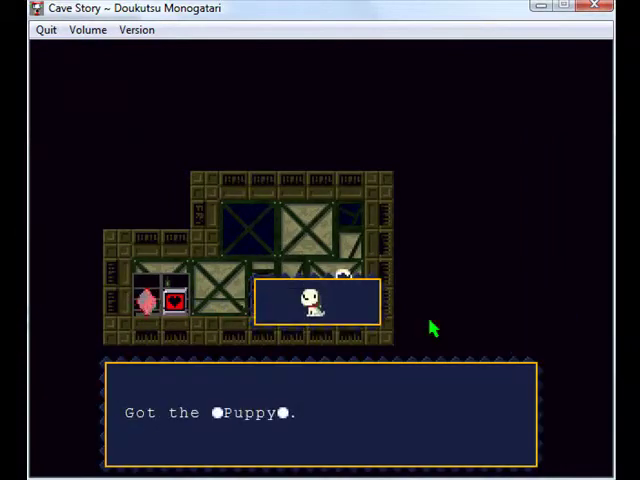
{"action": "key", "text": "z"}
{"action": "key", "text": "Left"}
{"action": "key", "text": "Down"}
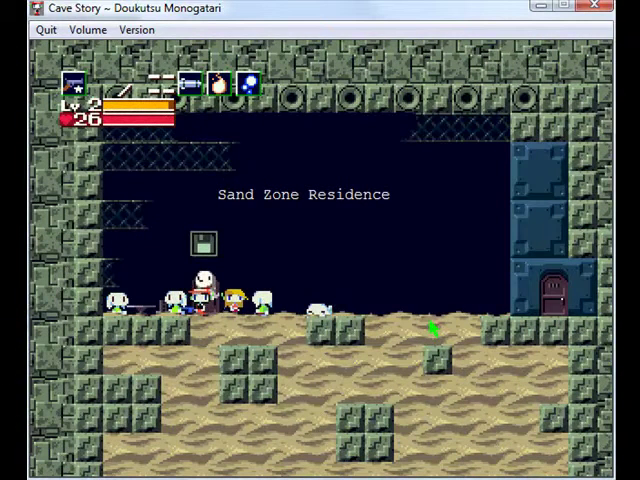
Walk right over the raised ledge and exit through the far right door
{"action": "key", "text": "Right"}
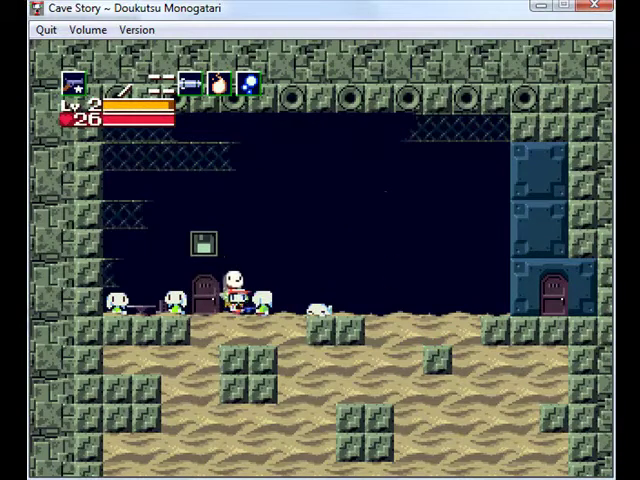
{"action": "key", "text": "Right"}
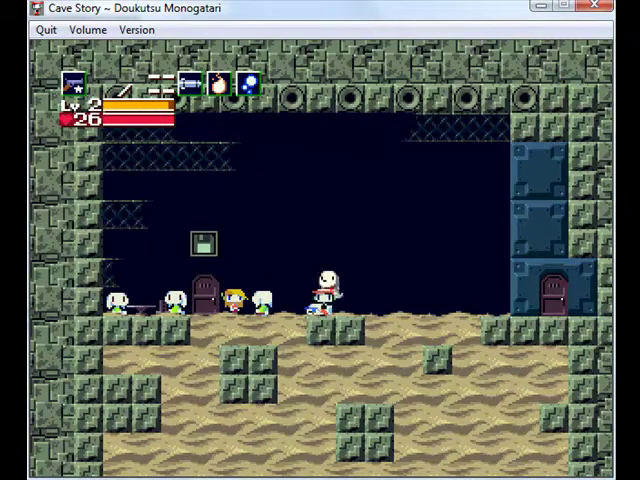
{"action": "key", "text": "Right"}
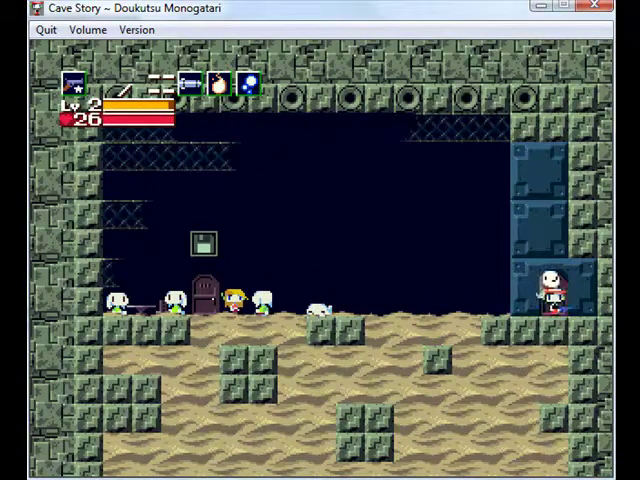
{"action": "key", "text": "Down"}
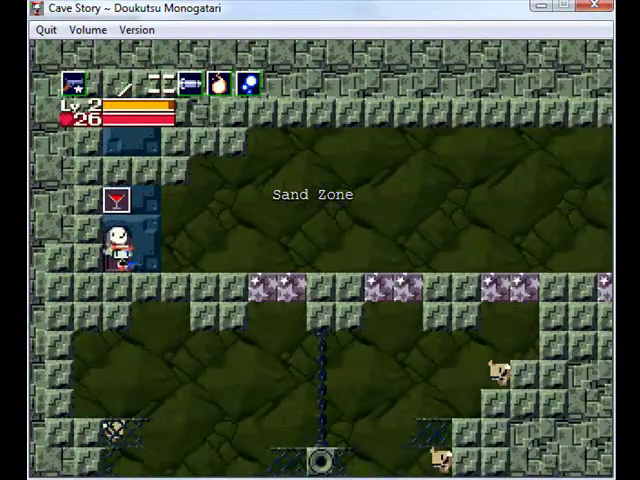
Walk right through the Sand Zone, shooting enemies as the terrain rises
{"action": "key", "text": "Right"}
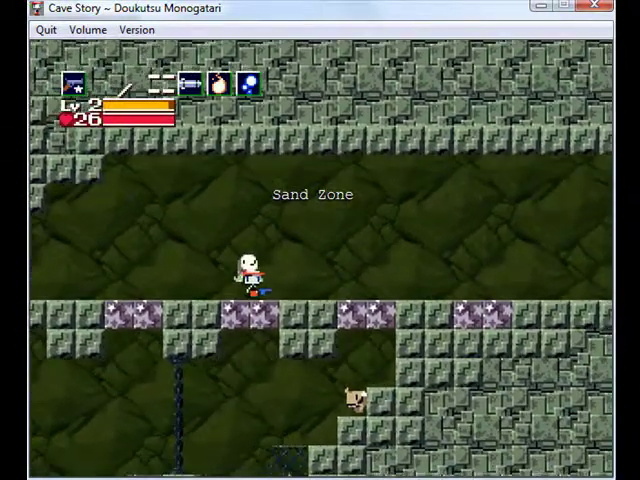
{"action": "key", "text": "Right"}
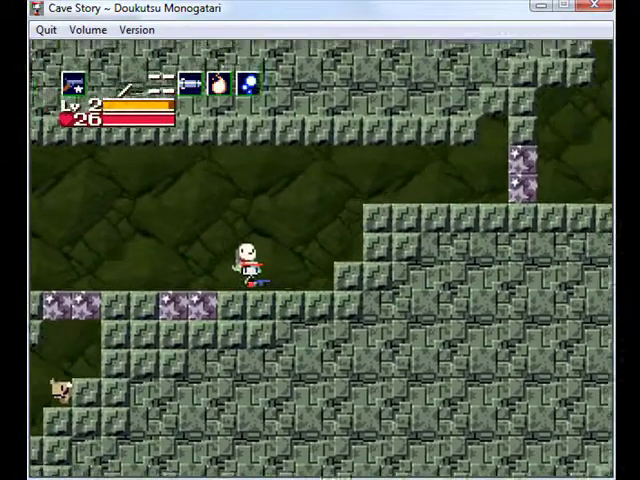
{"action": "key", "text": "Right"}
{"action": "key", "text": "x"}
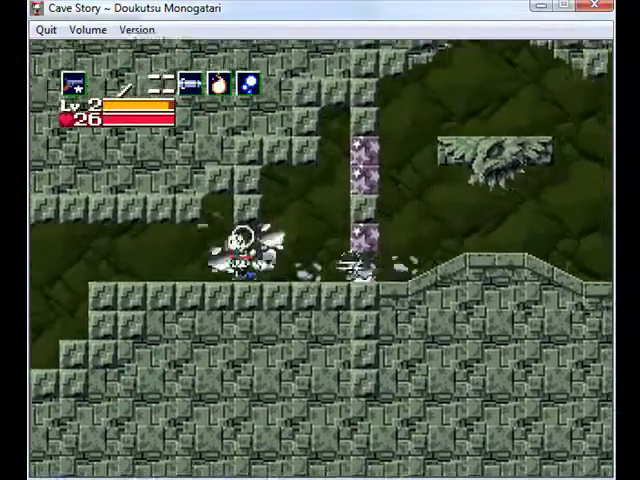
{"action": "key", "text": "Right"}
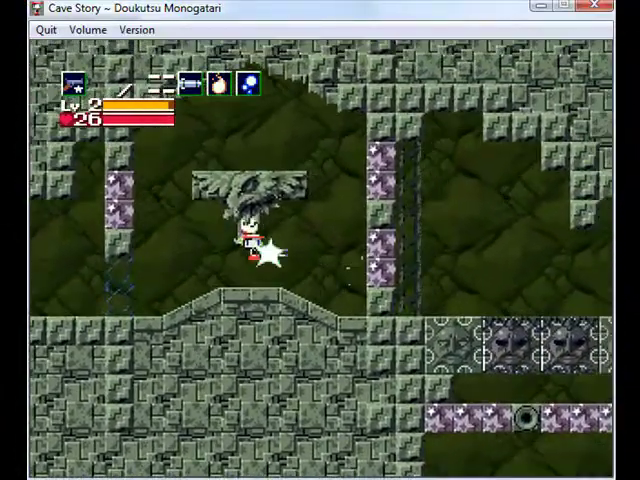
{"action": "key", "text": "x"}
Pass the chains to the purple block tower, drop down, and select the Lv3 MAX weapon
{"action": "key", "text": "Right"}
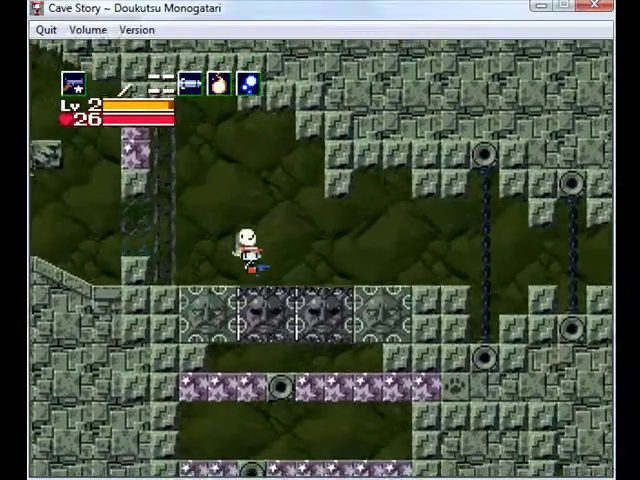
{"action": "key", "text": "x"}
{"action": "key", "text": "Right"}
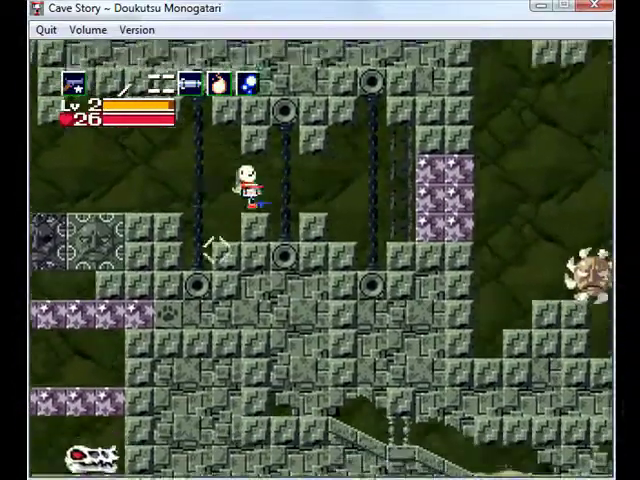
{"action": "key", "text": "Right"}
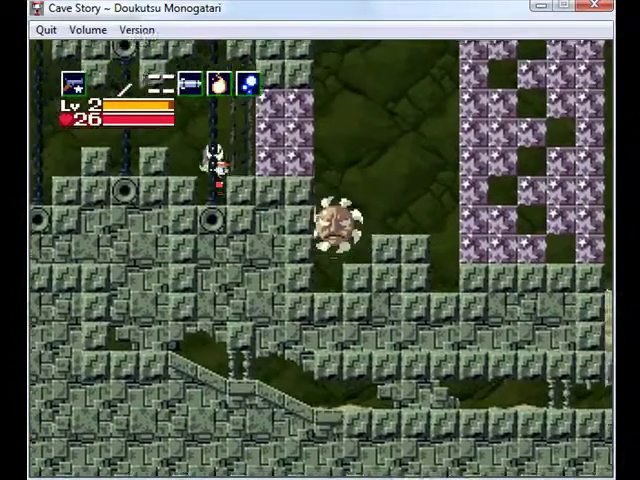
{"action": "key", "text": "Right"}
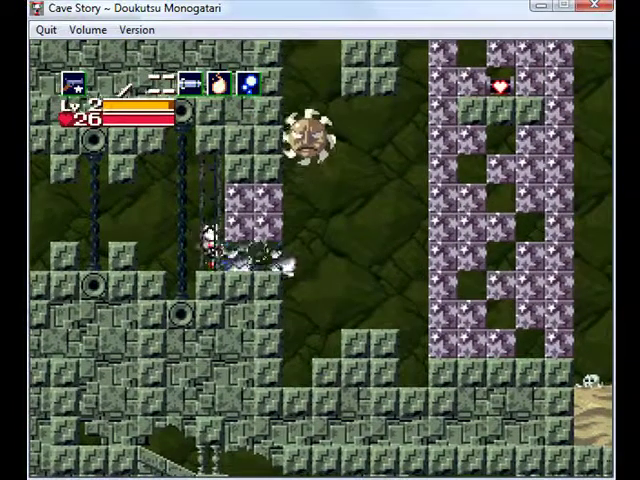
{"action": "key", "text": "s"}
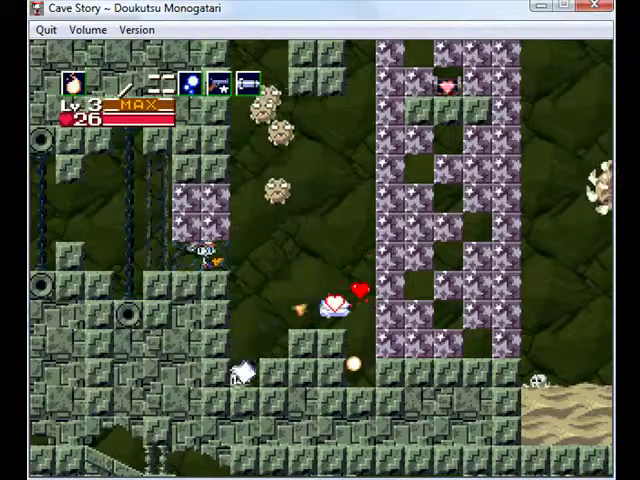
Switch to the level 2 gun and shoot the stone-face enemy above to level it up
{"action": "key", "text": "Right"}
{"action": "key", "text": "a"}
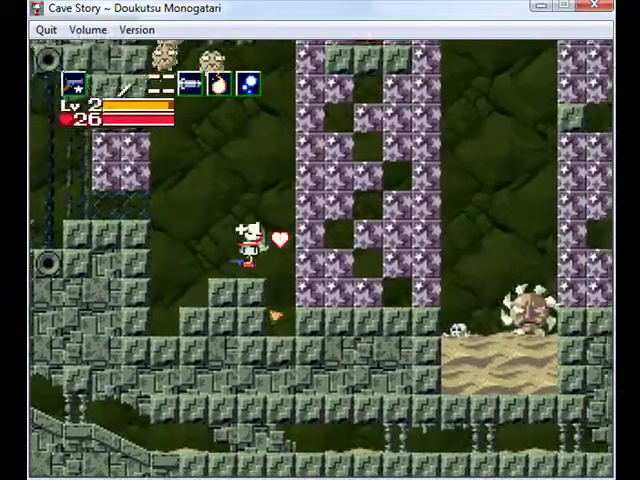
{"action": "key", "text": "Down"}
{"action": "key", "text": "Up"}
{"action": "key", "text": "x"}
{"action": "key", "text": "x"}
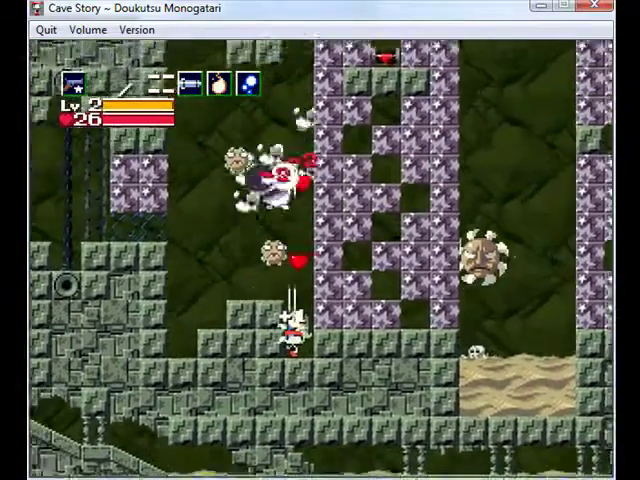
{"action": "key", "text": "Up"}
{"action": "key", "text": "x"}
{"action": "key", "text": "x"}
{"action": "key", "text": "Left"}
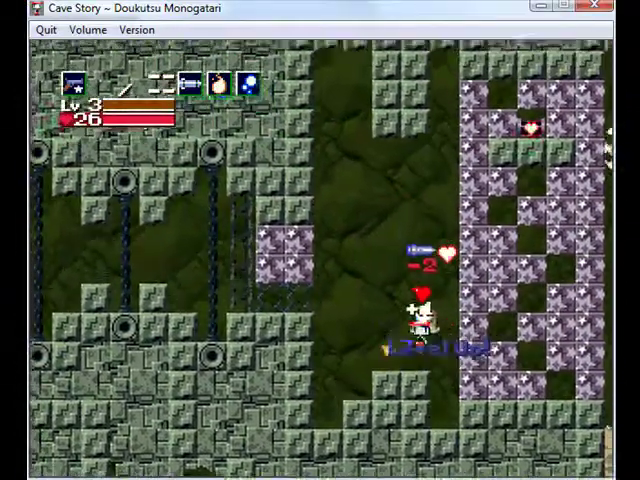
Jump onto the higher blocks and fire rightward at the enemies while jumping
{"action": "key", "text": "z"}
{"action": "key", "text": "Left"}
{"action": "key", "text": "Right"}
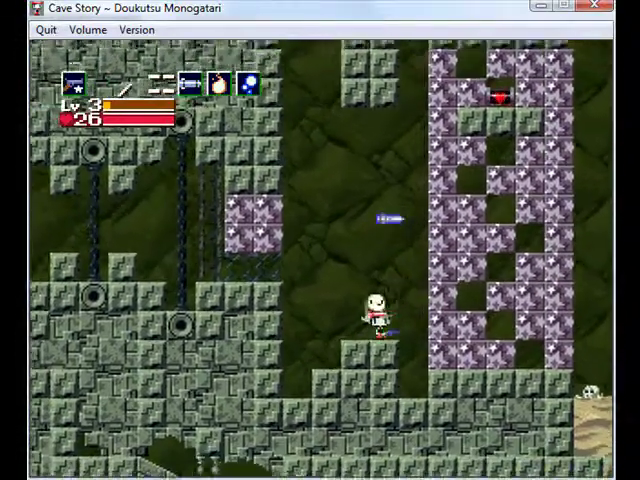
{"action": "key", "text": "z"}
{"action": "key", "text": "x"}
{"action": "key", "text": "x"}
{"action": "key", "text": "Right"}
{"action": "key", "text": "x"}
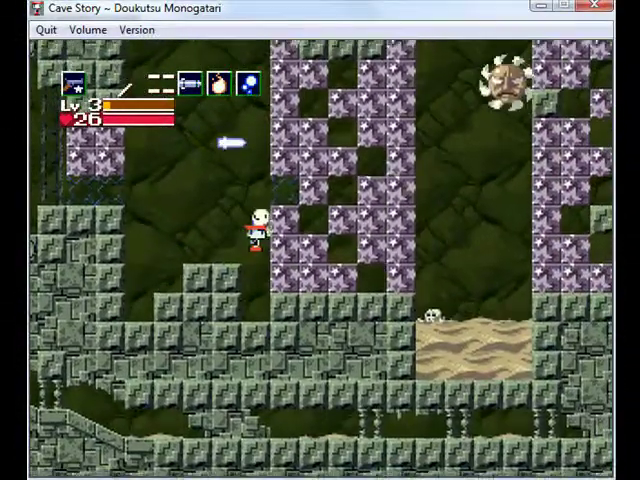
Climb into the purple block column, shooting stone-face enemies on the left and right
{"action": "key", "text": "z"}
{"action": "key", "text": "Left"}
{"action": "key", "text": "z"}
{"action": "key", "text": "x"}
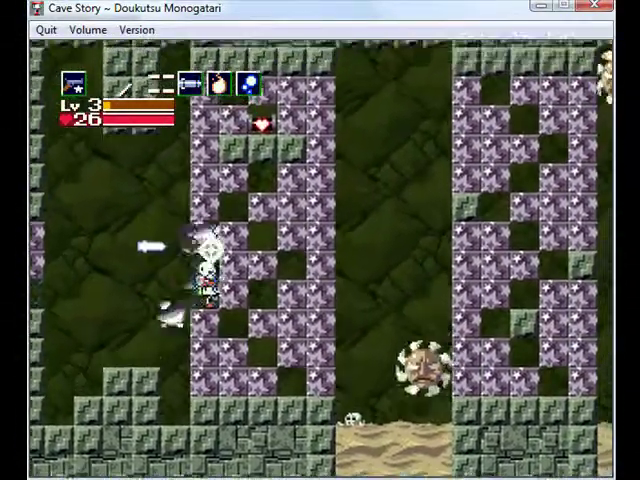
{"action": "key", "text": "x"}
{"action": "key", "text": "Right"}
{"action": "key", "text": "x"}
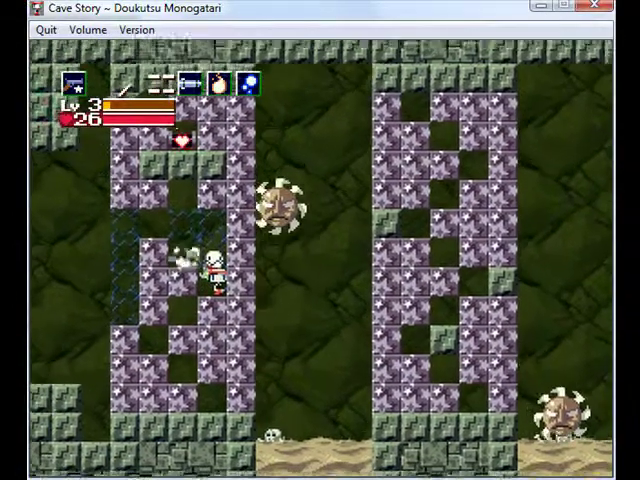
{"action": "key", "text": "x"}
{"action": "key", "text": "x"}
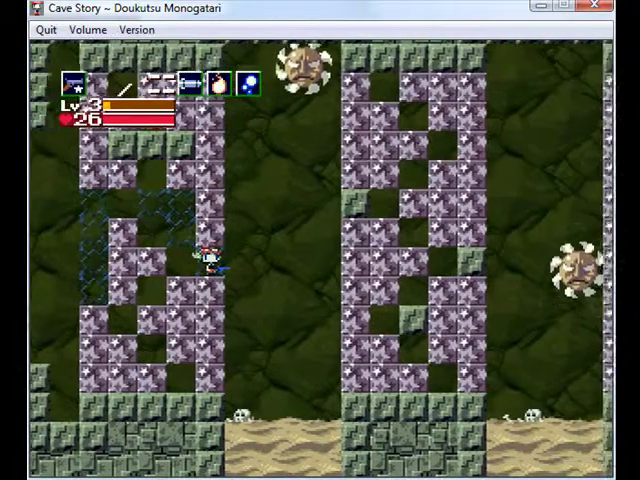
{"action": "key", "text": "x"}
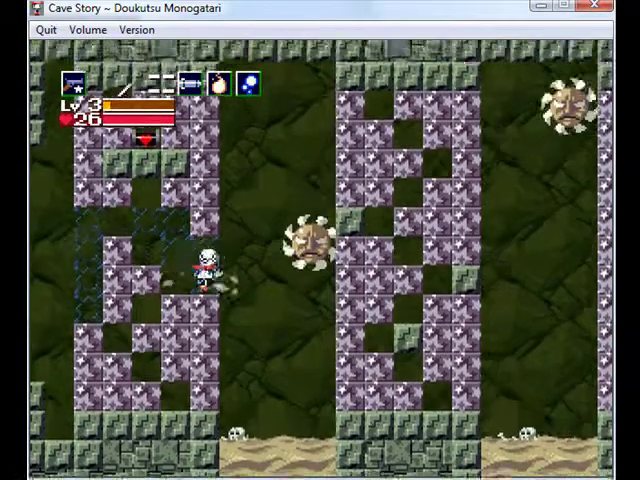
Climb up and right through the block column while firing at enemies
{"action": "key", "text": "z"}
{"action": "key", "text": "Left"}
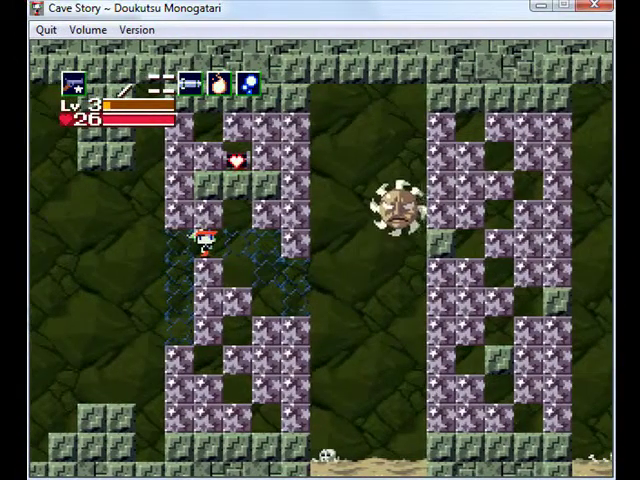
{"action": "key", "text": "Right"}
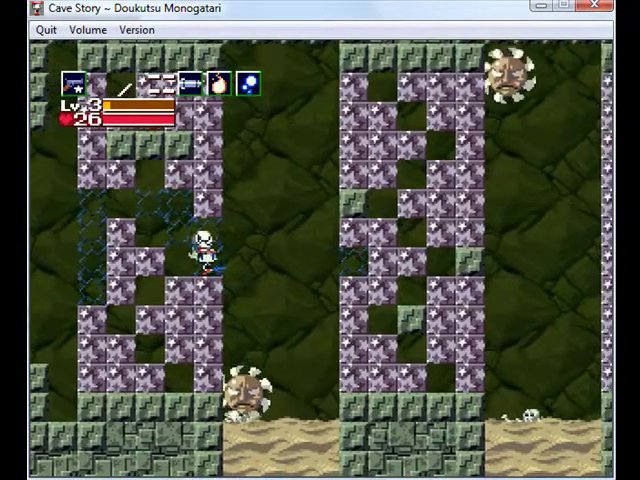
{"action": "key", "text": "Right"}
{"action": "key", "text": "x"}
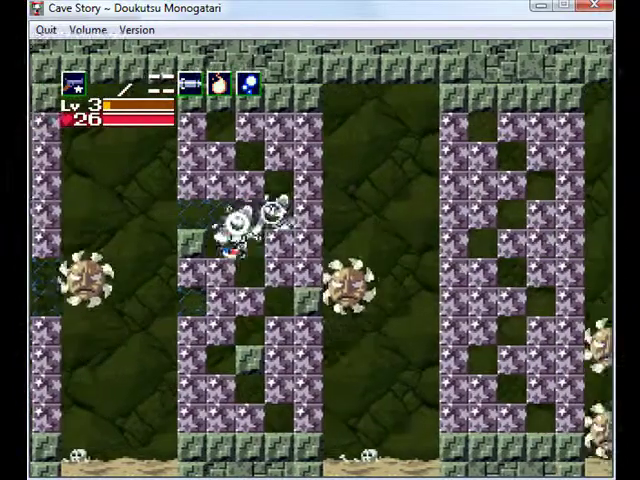
{"action": "key", "text": "Right"}
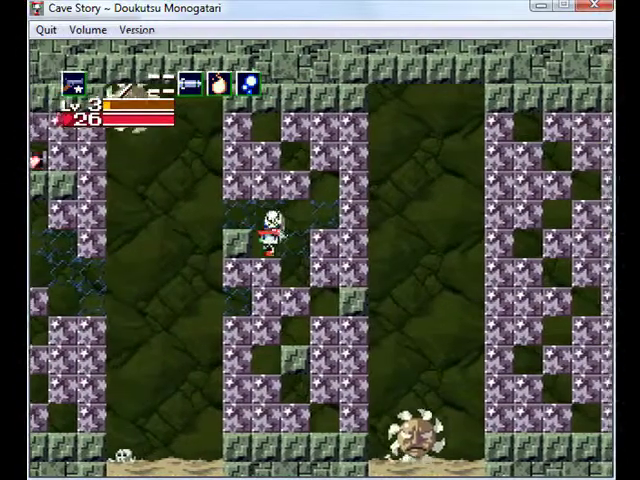
{"action": "key", "text": "z"}
{"action": "key", "text": "Right"}
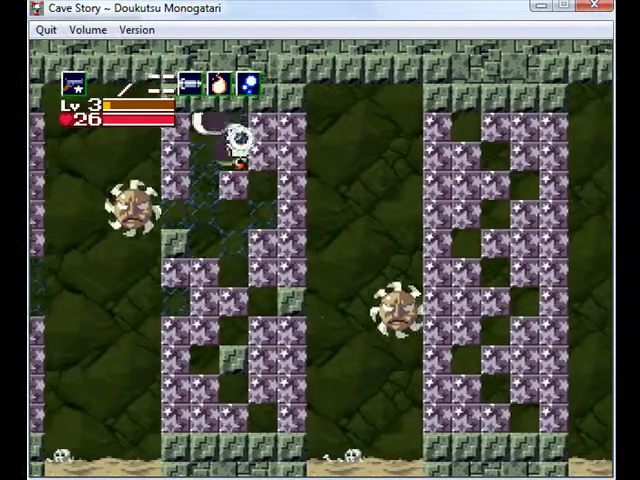
Cross to the second block column, shoot the enemy on the left, and drop down
{"action": "key", "text": "Right"}
{"action": "key", "text": "z"}
{"action": "key", "text": "x"}
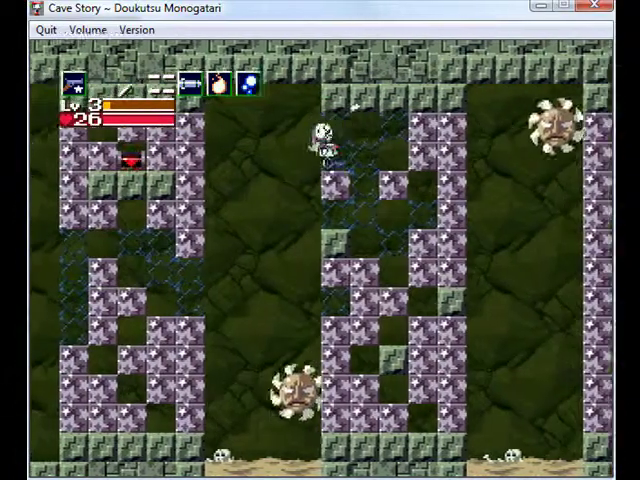
{"action": "key", "text": "Left"}
{"action": "key", "text": "x"}
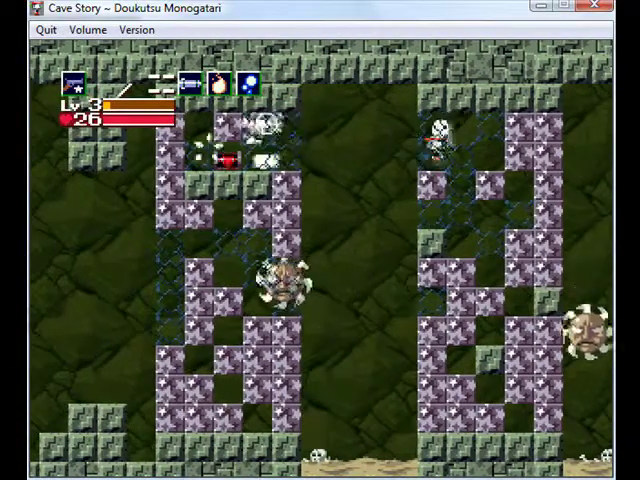
{"action": "key", "text": "Right"}
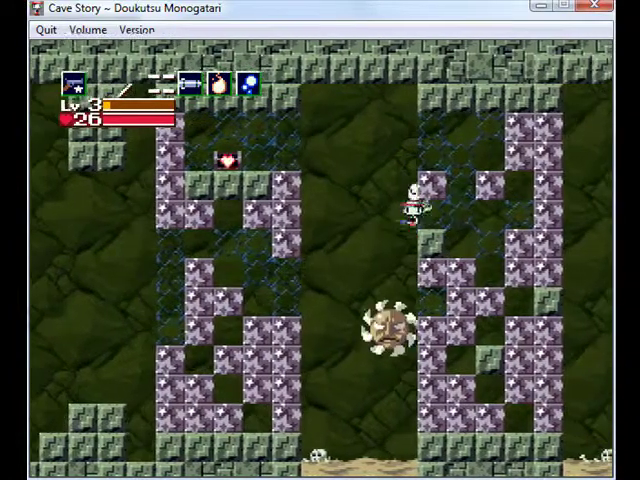
Move left along the sandy floor, shoot the approaching stone-face, and climb the blocks
{"action": "key", "text": "Left"}
{"action": "key", "text": "x"}
{"action": "key", "text": "x"}
{"action": "key", "text": "x"}
{"action": "key", "text": "Left"}
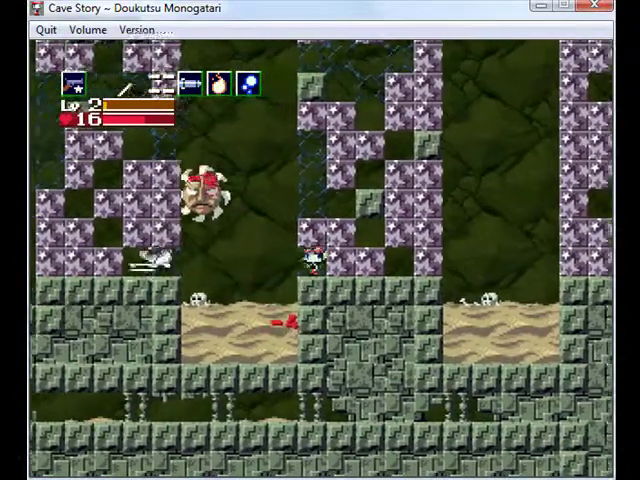
{"action": "key", "text": "Left"}
{"action": "key", "text": "z"}
{"action": "key", "text": "Left"}
{"action": "key", "text": "z"}
{"action": "key", "text": "Right"}
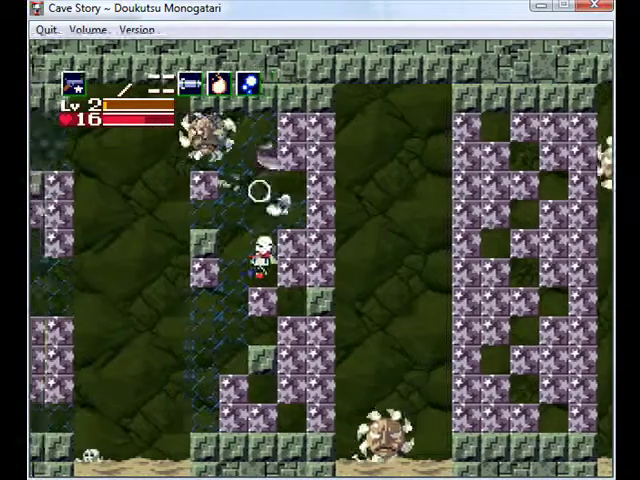
Cycle to the fully levelled weapon, fire it, then return to the level 2 gun
{"action": "key", "text": "s"}
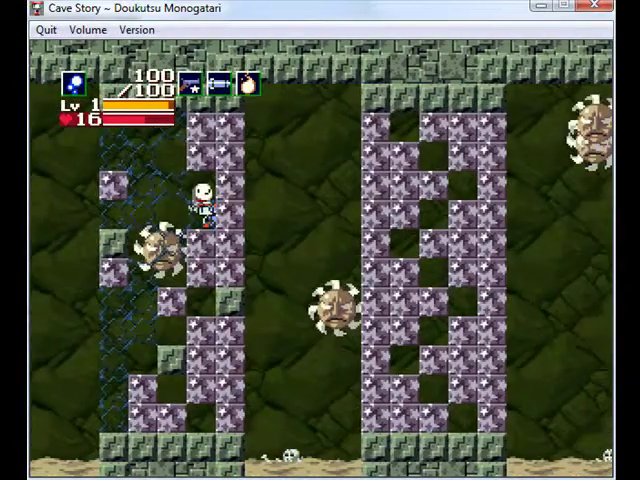
{"action": "key", "text": "s"}
{"action": "key", "text": "x"}
{"action": "key", "text": "x"}
{"action": "key", "text": "x"}
{"action": "key", "text": "x"}
{"action": "key", "text": "x"}
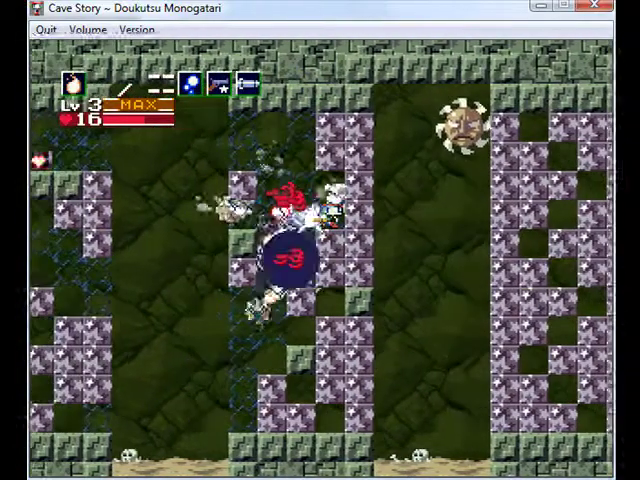
{"action": "key", "text": "x"}
{"action": "key", "text": "x"}
{"action": "key", "text": "a"}
{"action": "key", "text": "Right"}
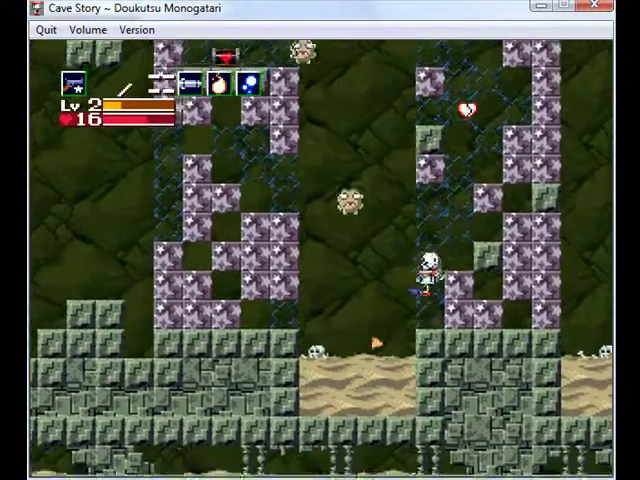
Climb the shaft while firing at enemies and collect the heart for health
{"action": "key", "text": "Down"}
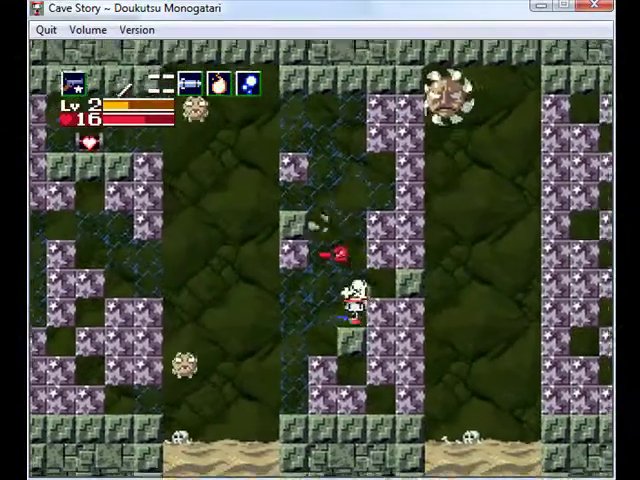
{"action": "key", "text": "z"}
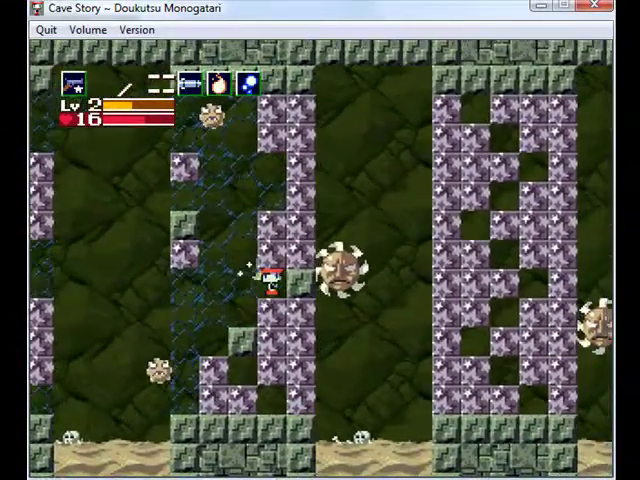
{"action": "key", "text": "x"}
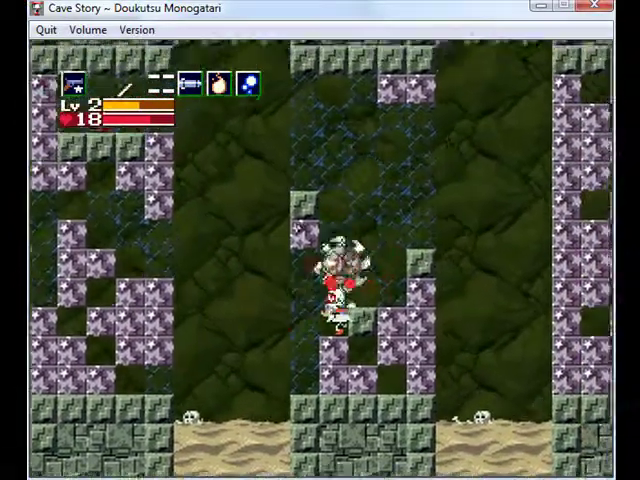
{"action": "key", "text": "z"}
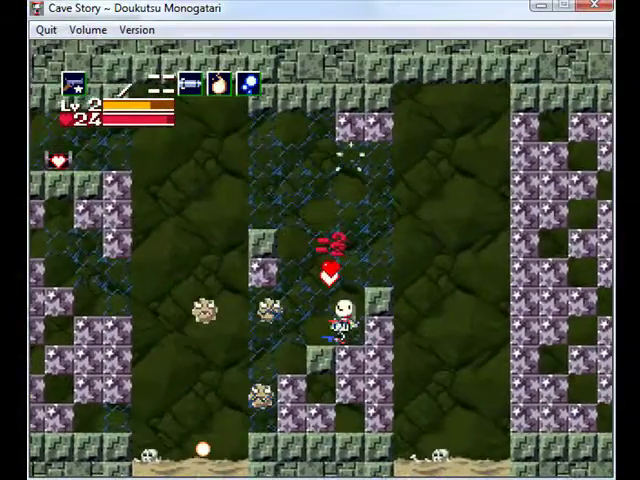
{"action": "key", "text": "Left"}
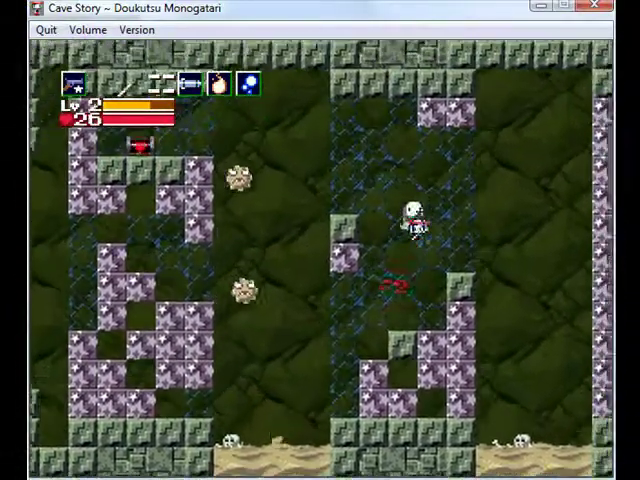
Jump toward the upper blocks, shoot the floating enemy, and reach the pillar top
{"action": "key", "text": "Right"}
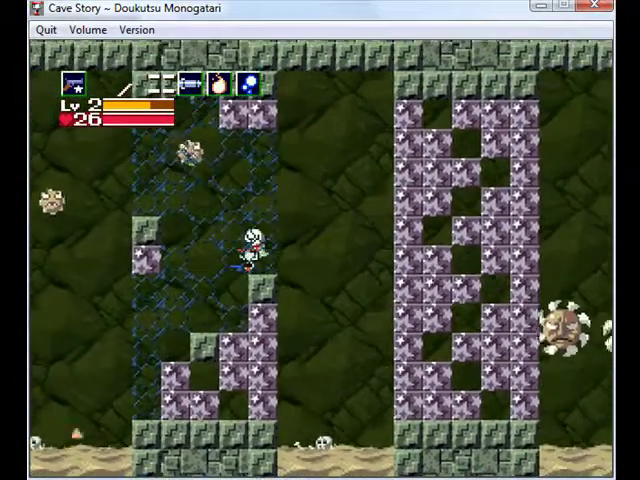
{"action": "key", "text": "z"}
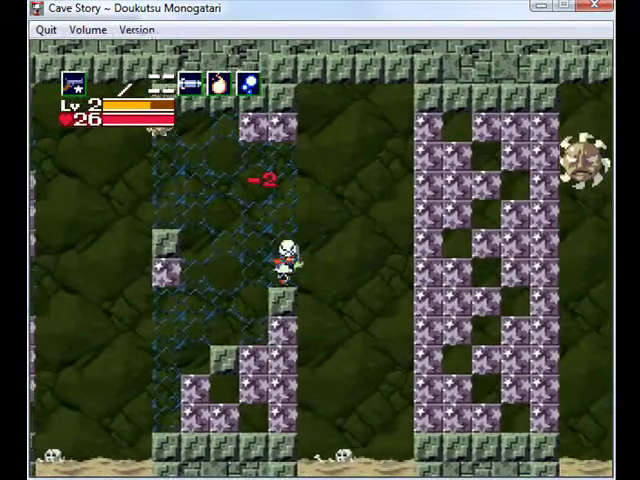
{"action": "key", "text": "x"}
{"action": "key", "text": "Left"}
{"action": "key", "text": "z"}
{"action": "key", "text": "x"}
{"action": "key", "text": "Left"}
{"action": "key", "text": "z"}
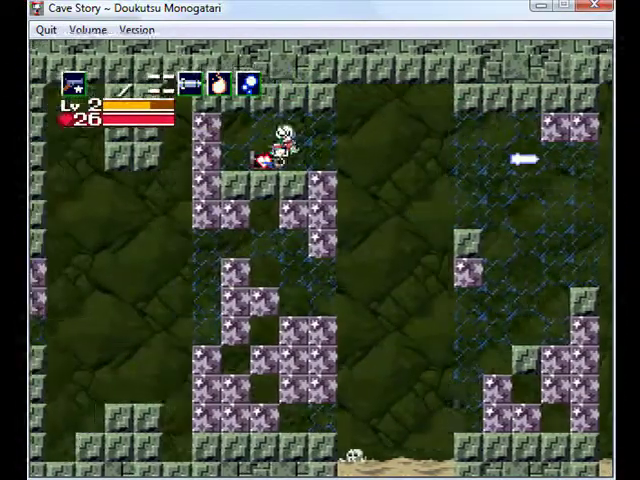
Grab the Life Capsule for max health 31, dismiss its message, and drop down shooting right
{"action": "key", "text": "Down"}
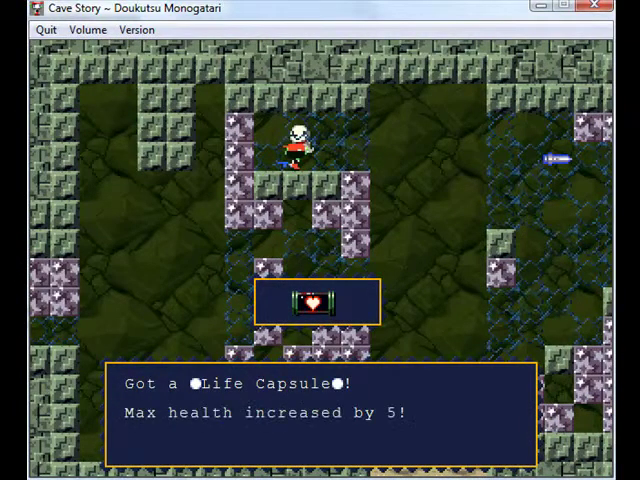
{"action": "key", "text": "z"}
{"action": "key", "text": "Right"}
{"action": "key", "text": "Right"}
{"action": "key", "text": "Right"}
{"action": "key", "text": "Right"}
{"action": "key", "text": "x"}
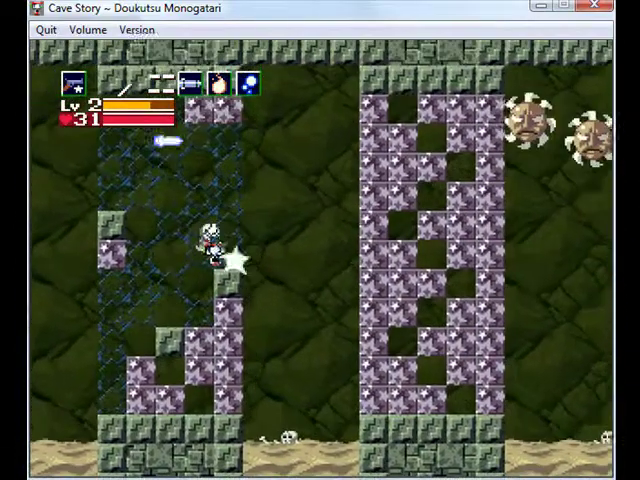
Fire at the rolling spiked enemies, switch to the maxed weapon, and descend toward the sand
{"action": "key", "text": "x"}
{"action": "key", "text": "x"}
{"action": "key", "text": "x"}
{"action": "key", "text": "x"}
{"action": "key", "text": "Right"}
{"action": "key", "text": "Right"}
{"action": "key", "text": "Right"}
{"action": "key", "text": "Right"}
{"action": "key", "text": "x"}
{"action": "key", "text": "a"}
{"action": "key", "text": "Left"}
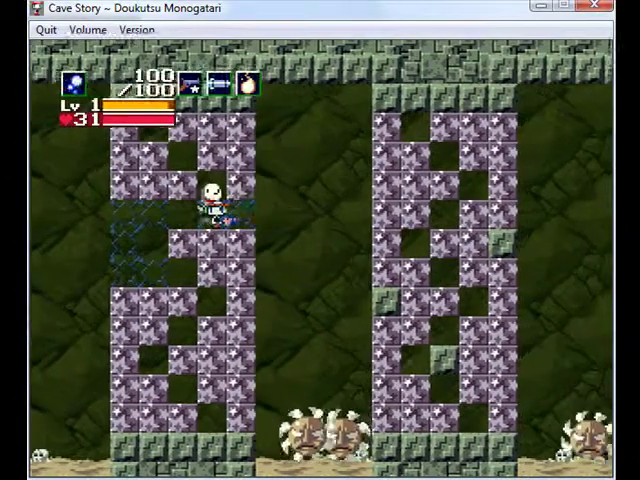
{"action": "key", "text": "s"}
{"action": "key", "text": "x"}
{"action": "key", "text": "x"}
{"action": "key", "text": "x"}
{"action": "key", "text": "x"}
{"action": "key", "text": "x"}
{"action": "key", "text": "x"}
{"action": "key", "text": "x"}
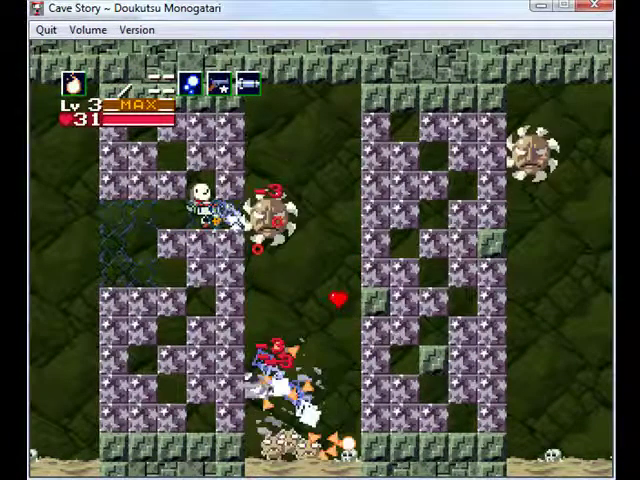
{"action": "key", "text": "x"}
{"action": "key", "text": "x"}
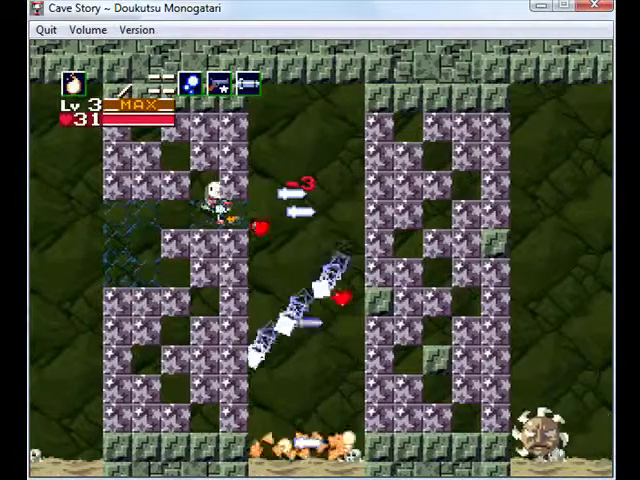
{"action": "key", "text": "Right"}
{"action": "key", "text": "Right"}
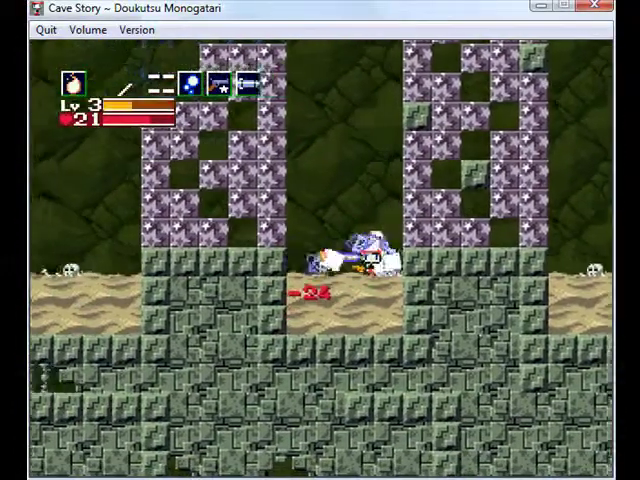
{"action": "key", "text": "Left"}
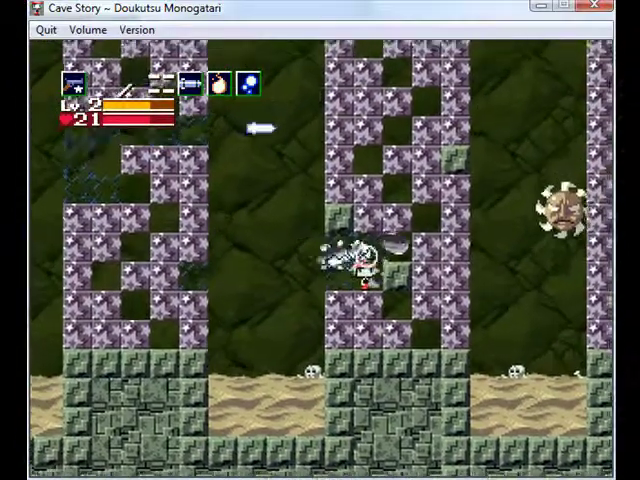
Move through the pillars, shoot the enemy on the right, and jump up while cycling weapons
{"action": "key", "text": "Left"}
{"action": "key", "text": "Left"}
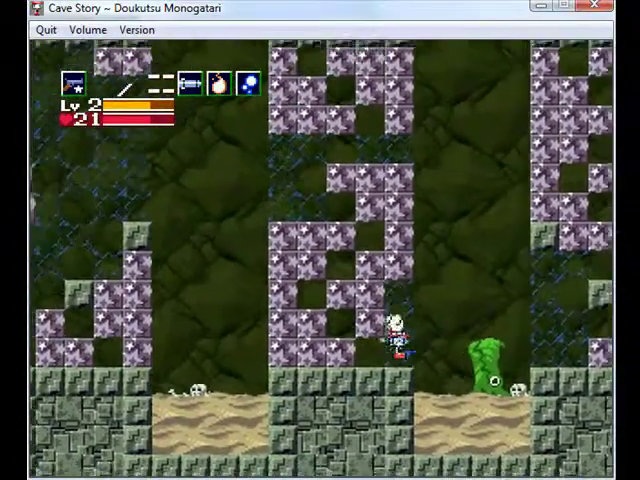
{"action": "key", "text": "x"}
{"action": "key", "text": "Right"}
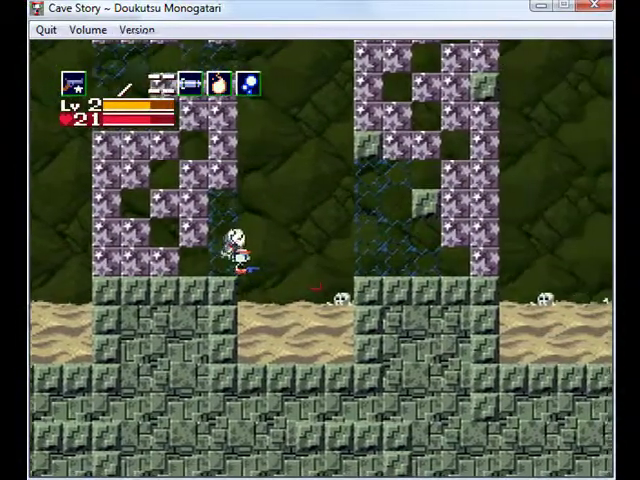
{"action": "key", "text": "Right"}
{"action": "key", "text": "z"}
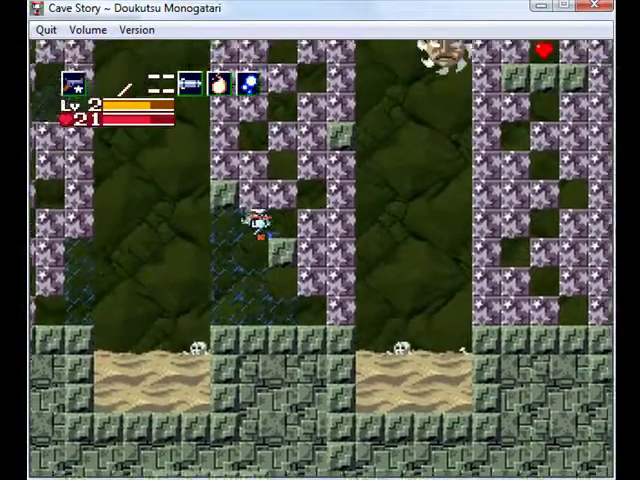
{"action": "key", "text": "s"}
{"action": "key", "text": "s"}
{"action": "key", "text": "a"}
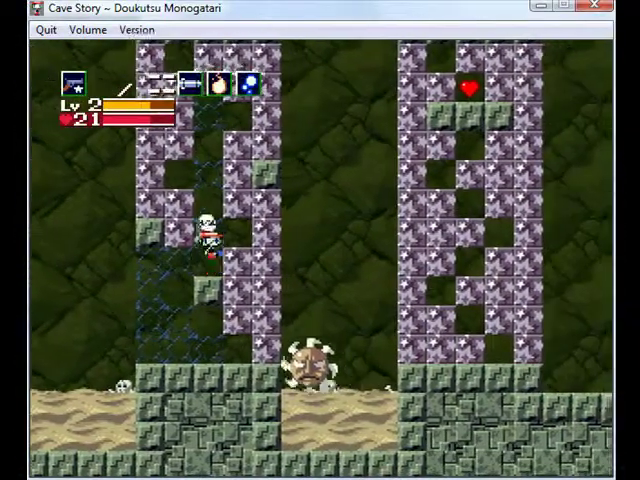
{"action": "key", "text": "z"}
{"action": "key", "text": "z"}
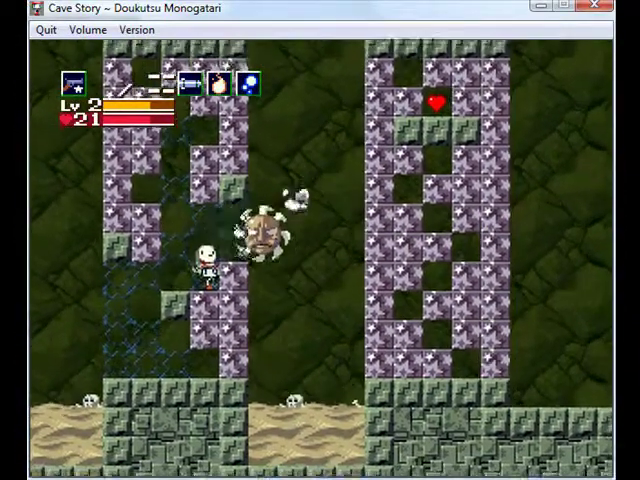
Dodge the spiked enemy, cycle past the missiles, and shoot it until it bursts into a heart
{"action": "key", "text": "Left"}
{"action": "key", "text": "s"}
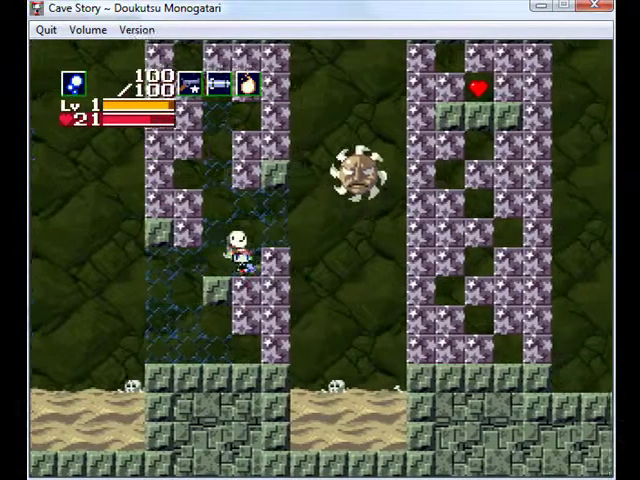
{"action": "key", "text": "s"}
{"action": "key", "text": "s"}
{"action": "key", "text": "x"}
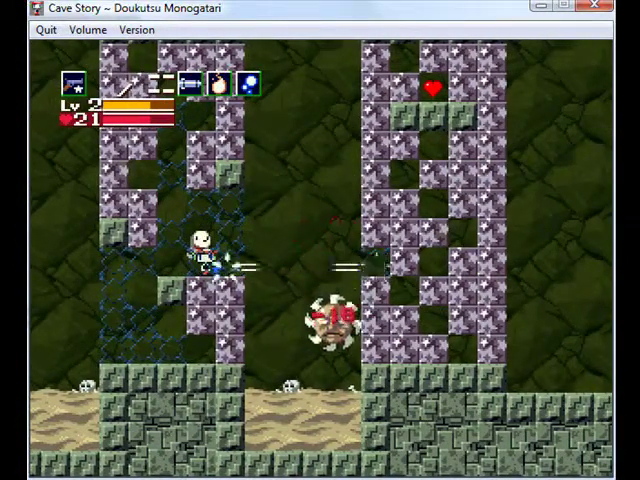
{"action": "key", "text": "x"}
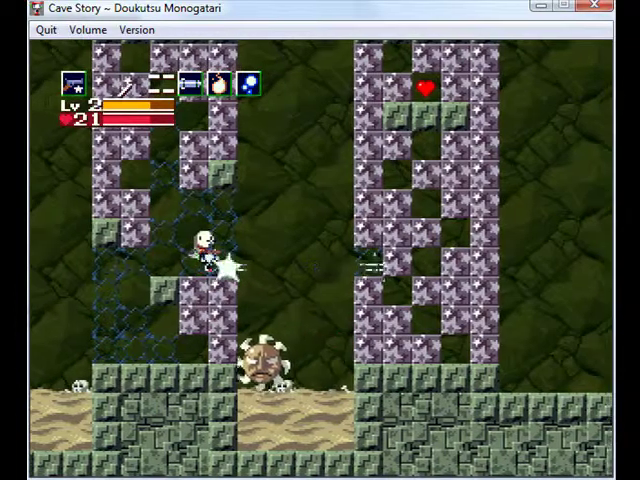
{"action": "key", "text": "x"}
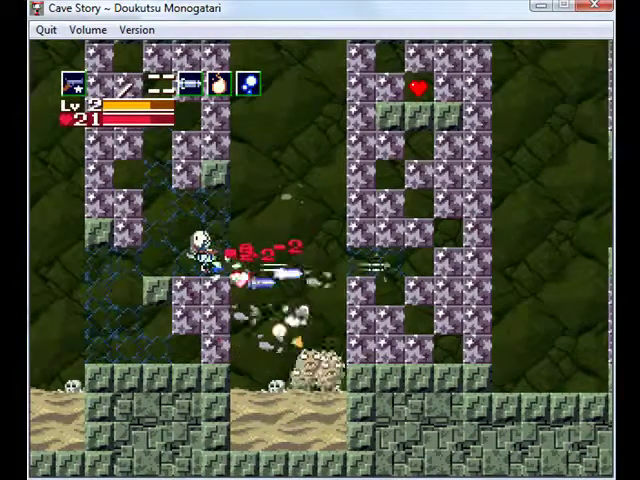
{"action": "key", "text": "x"}
{"action": "key", "text": "x"}
{"action": "key", "text": "x"}
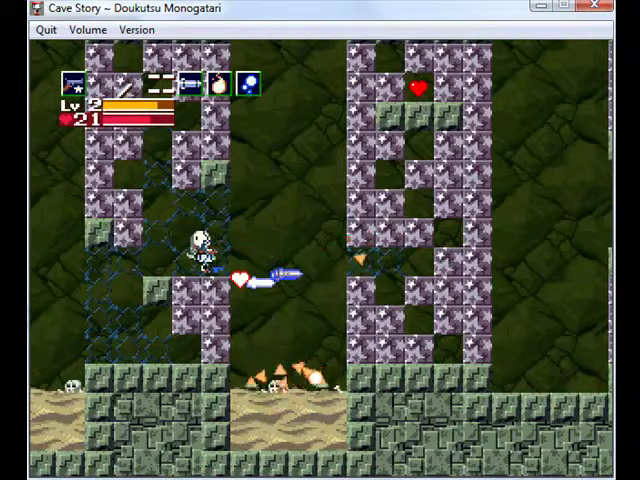
Finish off the enemy by the right pillar and climb onto the pillar blocks
{"action": "key", "text": "x"}
{"action": "key", "text": "x"}
{"action": "key", "text": "x"}
{"action": "key", "text": "Right"}
{"action": "key", "text": "z"}
{"action": "key", "text": "Right"}
{"action": "key", "text": "x"}
{"action": "key", "text": "z"}
{"action": "key", "text": "Right"}
{"action": "key", "text": "z"}
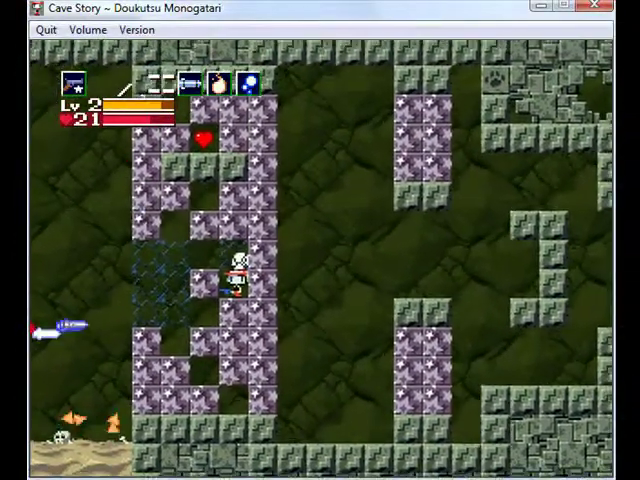
Jump higher and move right past the pillar column while firing
{"action": "key", "text": "z"}
{"action": "key", "text": "z"}
{"action": "key", "text": "Up"}
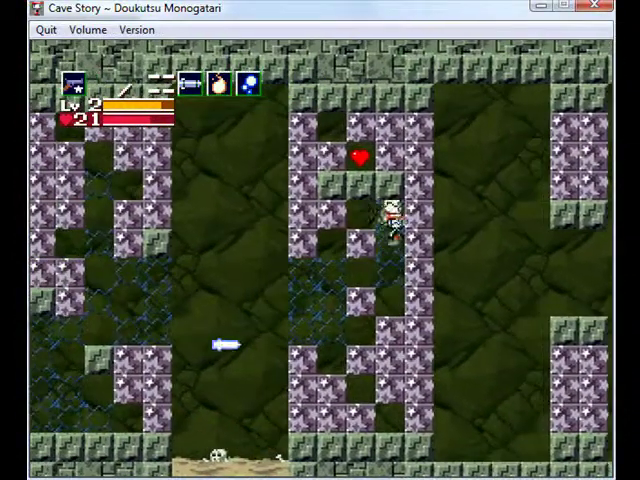
{"action": "key", "text": "Right"}
{"action": "key", "text": "x"}
{"action": "key", "text": "z"}
{"action": "key", "text": "Right"}
{"action": "key", "text": "x"}
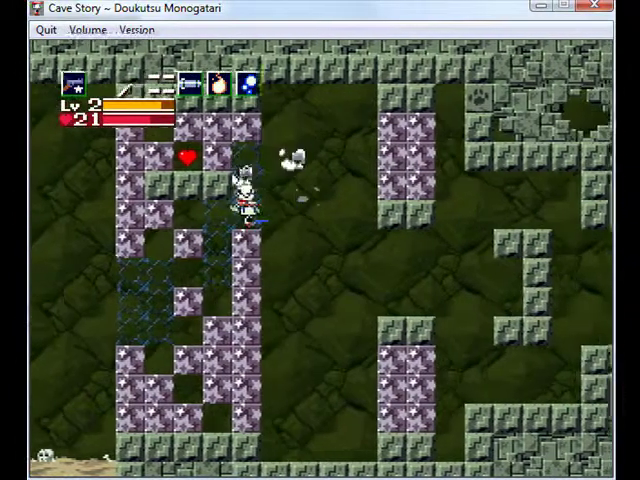
{"action": "key", "text": "z"}
Collect the heart on the ledge, restoring health to 23, and shoot the nearby enemy
{"action": "key", "text": "Left"}
{"action": "key", "text": "Left"}
{"action": "key", "text": "Left"}
{"action": "key", "text": "Right"}
{"action": "key", "text": "Right"}
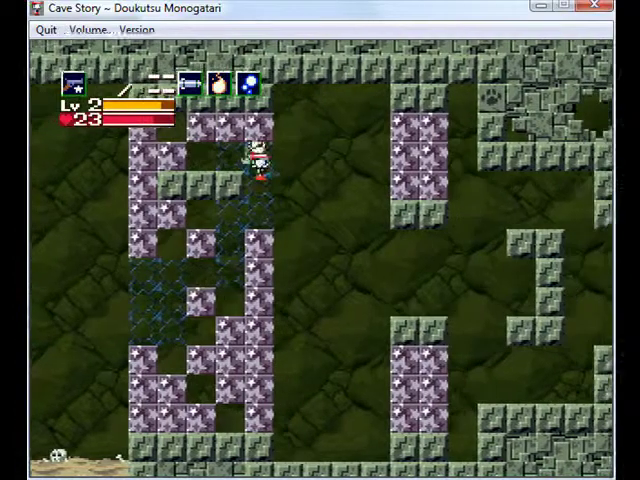
{"action": "key", "text": "x"}
{"action": "key", "text": "x"}
{"action": "key", "text": "x"}
{"action": "key", "text": "Right"}
{"action": "key", "text": "x"}
Walk to the save disk, save with Yes, then view and close the Sand Zone map
{"action": "key", "text": "Right"}
{"action": "key", "text": "z"}
{"action": "key", "text": "x"}
{"action": "key", "text": "Right"}
{"action": "key", "text": "Right"}
{"action": "key", "text": "Right"}
{"action": "key", "text": "Right"}
{"action": "key", "text": "Right"}
{"action": "key", "text": "Right"}
{"action": "key", "text": "Down"}
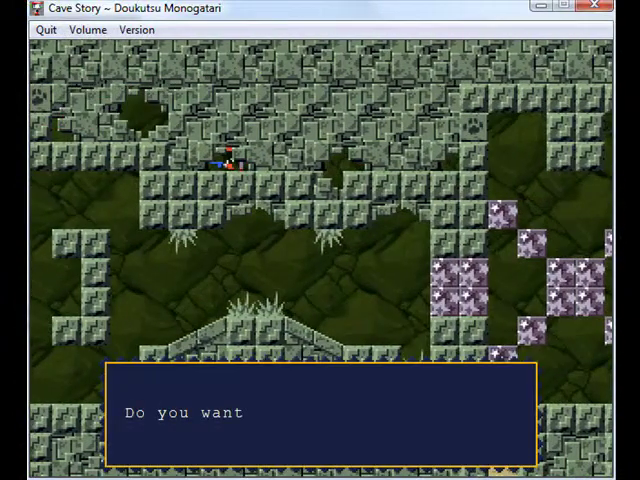
{"action": "key", "text": "z"}
{"action": "key", "text": "w"}
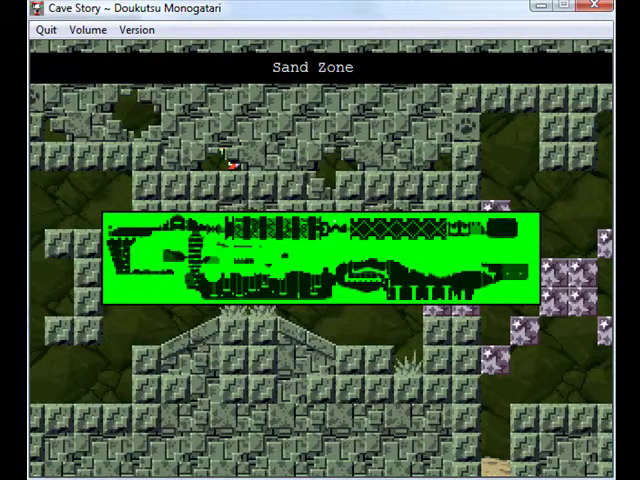
{"action": "key", "text": "w"}
Close the map and head right toward the star-block area
{"action": "key", "text": "Right"}
{"action": "key", "text": "Right"}
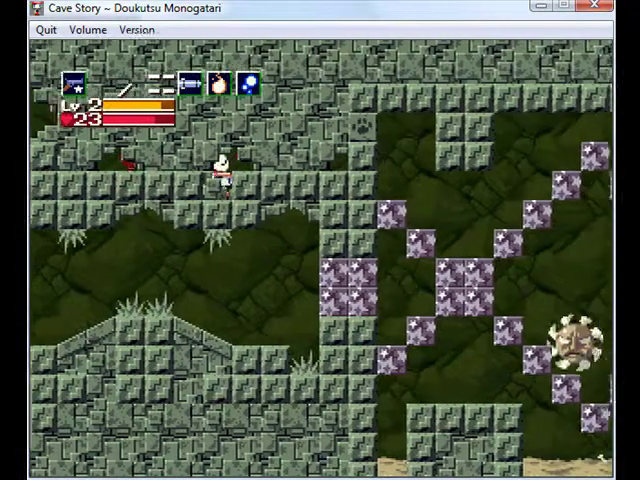
{"action": "key", "text": "Right"}
{"action": "key", "text": "Right"}
{"action": "key", "text": "Right"}
{"action": "key", "text": "Right"}
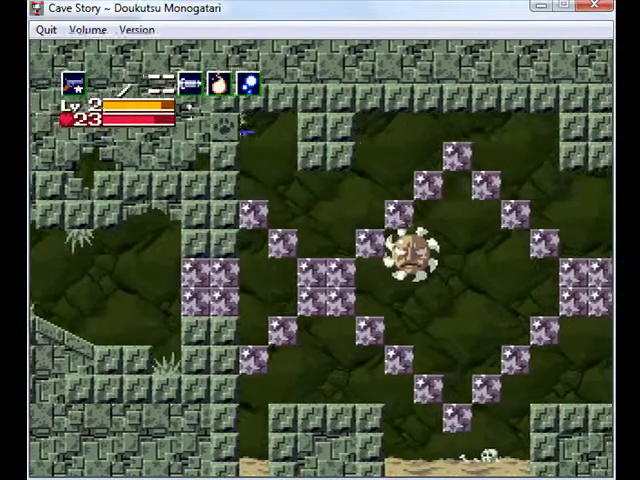
{"action": "key", "text": "Right"}
{"action": "key", "text": "Right"}
{"action": "key", "text": "Right"}
{"action": "key", "text": "Right"}
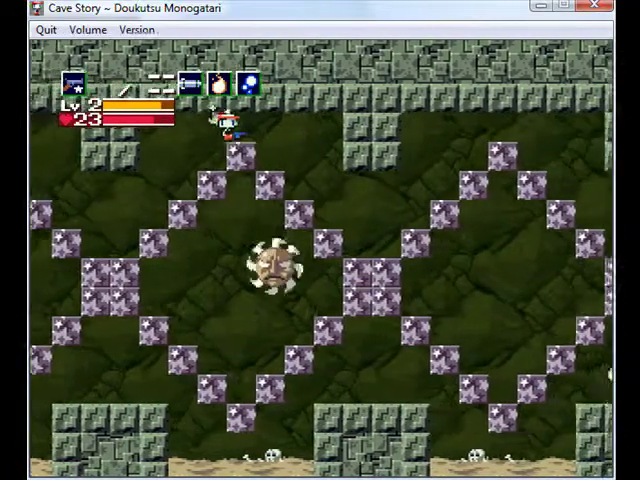
{"action": "key", "text": "Right"}
{"action": "key", "text": "Right"}
Switch weapons, shoot down the first Sun enemy, then drop down
{"action": "key", "text": "a"}
{"action": "key", "text": "x"}
{"action": "key", "text": "x"}
{"action": "key", "text": "Right"}
{"action": "key", "text": "x"}
{"action": "key", "text": "Right"}
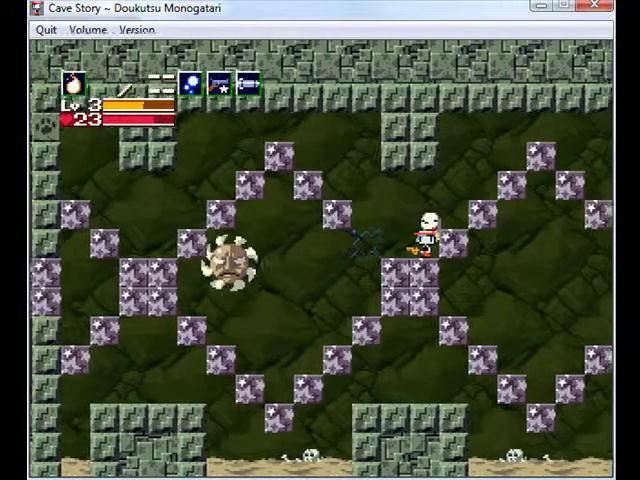
{"action": "key", "text": "x"}
{"action": "key", "text": "x"}
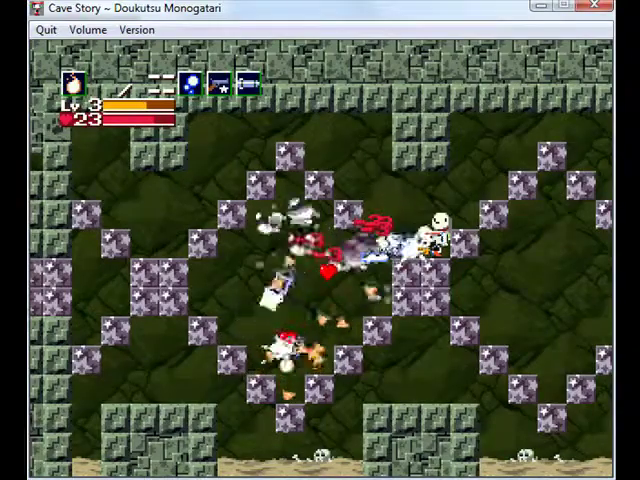
{"action": "key", "text": "x"}
{"action": "key", "text": "x"}
{"action": "key", "text": "Down"}
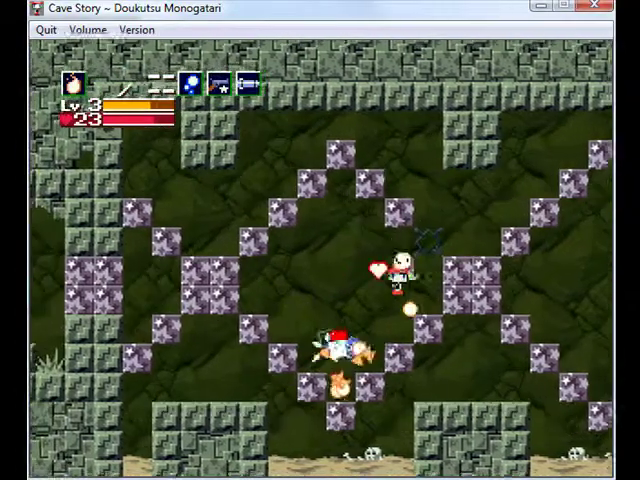
Grab the heart and energy, hop left across the star blocks, then drop back in
{"action": "key", "text": "z"}
{"action": "key", "text": "Up"}
{"action": "key", "text": "z"}
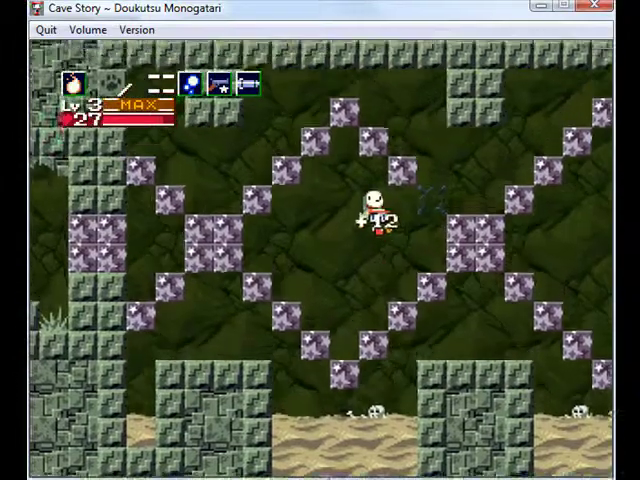
{"action": "key", "text": "z"}
{"action": "key", "text": "Left"}
{"action": "key", "text": "z"}
{"action": "key", "text": "Right"}
{"action": "key", "text": "Right"}
{"action": "key", "text": "Down"}
Cycle weapons and shoot the nearby Sun enemy for energy
{"action": "key", "text": "s"}
{"action": "key", "text": "s"}
{"action": "key", "text": "x"}
{"action": "key", "text": "a"}
{"action": "key", "text": "a"}
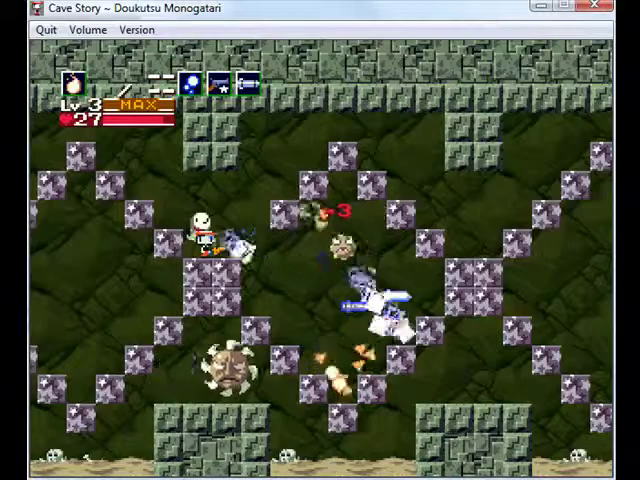
{"action": "key", "text": "s"}
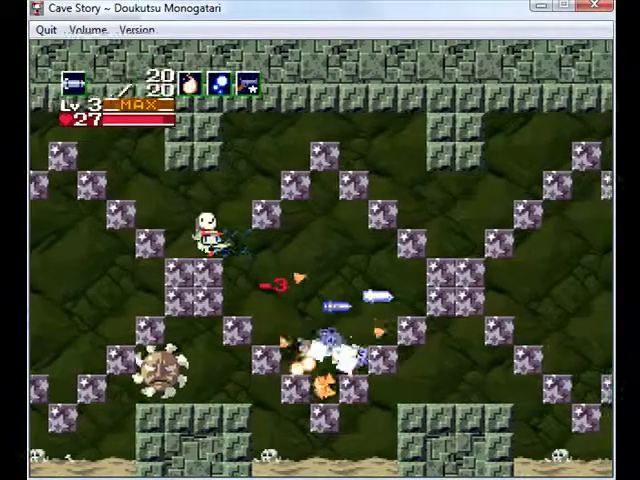
{"action": "key", "text": "s"}
{"action": "key", "text": "x"}
{"action": "key", "text": "x"}
{"action": "key", "text": "x"}
{"action": "key", "text": "x"}
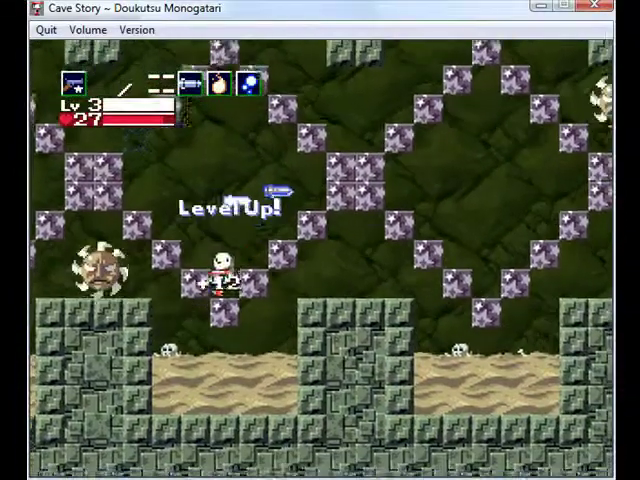
Climb up-left firing leftward, swapping weapons and returning to the maxed one
{"action": "key", "text": "Left"}
{"action": "key", "text": "x"}
{"action": "key", "text": "z"}
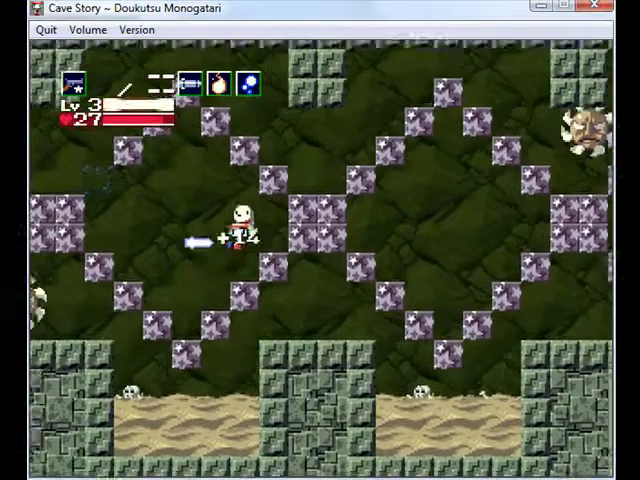
{"action": "key", "text": "x"}
{"action": "key", "text": "x"}
{"action": "key", "text": "x"}
{"action": "key", "text": "a"}
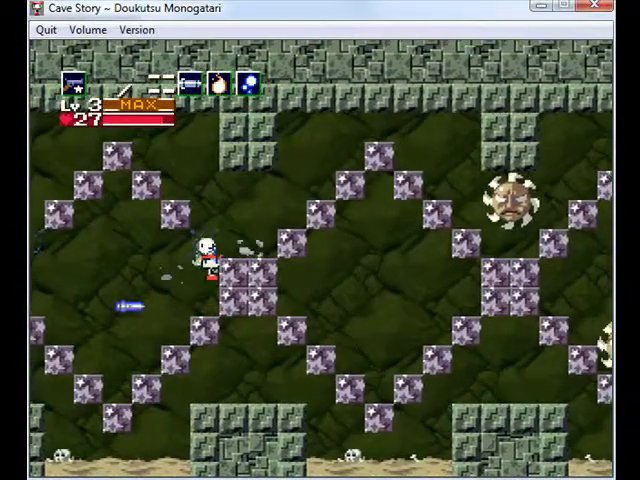
{"action": "key", "text": "x"}
{"action": "key", "text": "s"}
{"action": "key", "text": "z"}
{"action": "key", "text": "x"}
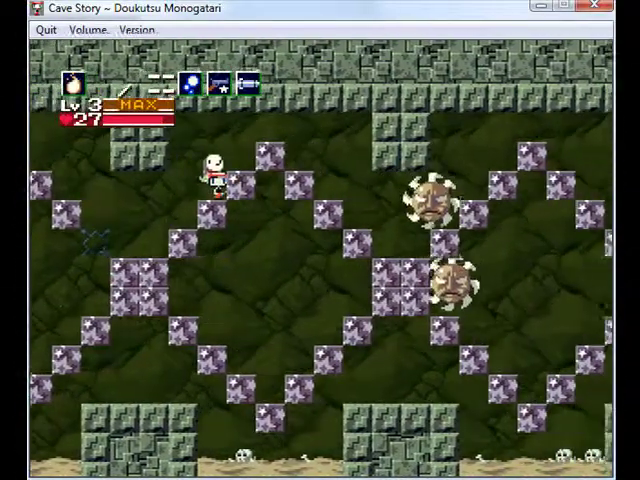
Fire diagonally and gather hearts and energy to reach weapon level 3 and 31 health
{"action": "key", "text": "x"}
{"action": "key", "text": "x"}
{"action": "key", "text": "x"}
{"action": "key", "text": "x"}
{"action": "key", "text": "x"}
{"action": "key", "text": "x"}
{"action": "key", "text": "x"}
{"action": "key", "text": "x"}
{"action": "key", "text": "x"}
{"action": "key", "text": "s"}
{"action": "key", "text": "Left"}
{"action": "key", "text": "x"}
{"action": "key", "text": "Left"}
{"action": "key", "text": "Up"}
{"action": "key", "text": "x"}
{"action": "key", "text": "x"}
{"action": "key", "text": "a"}
{"action": "key", "text": "x"}
{"action": "key", "text": "x"}
{"action": "key", "text": "x"}
{"action": "key", "text": "x"}
{"action": "key", "text": "x"}
{"action": "key", "text": "x"}
{"action": "key", "text": "x"}
{"action": "key", "text": "x"}
{"action": "key", "text": "x"}
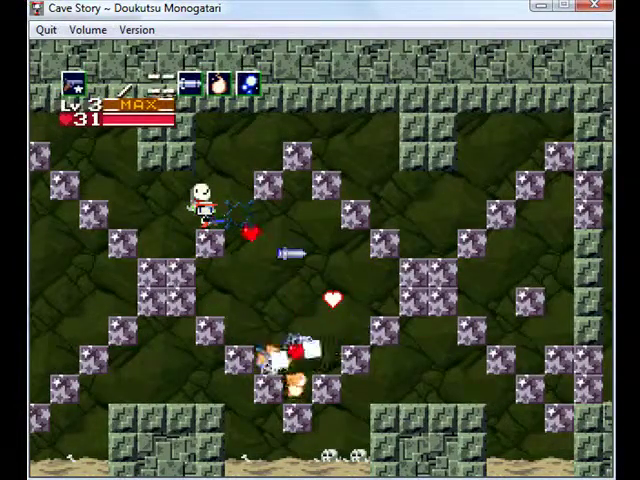
{"action": "key", "text": "Down"}
Switch weapons and jump left while firing
{"action": "key", "text": "a"}
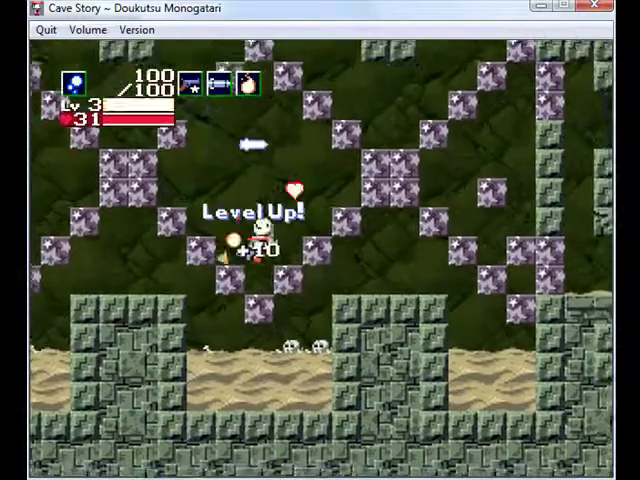
{"action": "key", "text": "Left"}
{"action": "key", "text": "z"}
{"action": "key", "text": "x"}
{"action": "key", "text": "x"}
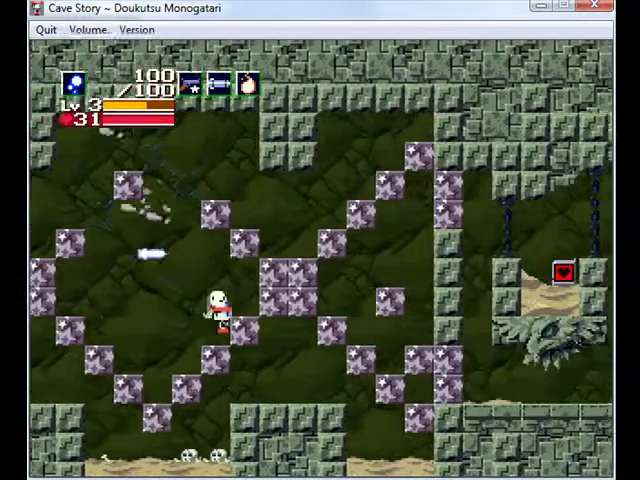
Climb up-right through the blocks, firing bubbles upward
{"action": "key", "text": "z"}
{"action": "key", "text": "Right"}
{"action": "key", "text": "x"}
{"action": "key", "text": "z"}
{"action": "key", "text": "x"}
{"action": "key", "text": "x"}
{"action": "key", "text": "Up"}
{"action": "key", "text": "x"}
{"action": "key", "text": "x"}
{"action": "key", "text": "x"}
Move right and jump onto the higher blocks toward the Life Capsule
{"action": "key", "text": "Right"}
{"action": "key", "text": "Right"}
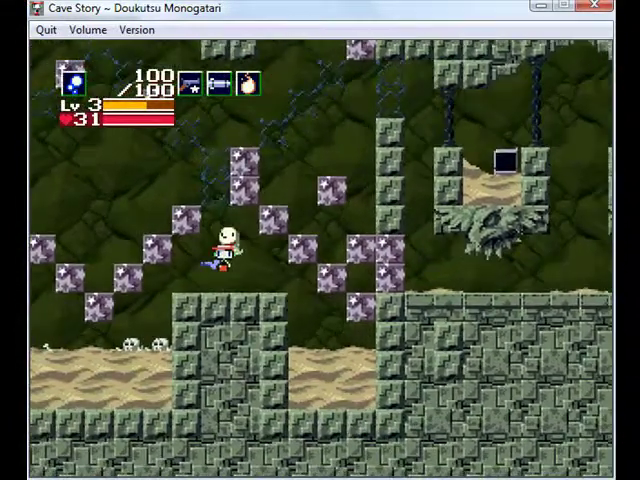
{"action": "key", "text": "z"}
{"action": "key", "text": "z"}
{"action": "key", "text": "Right"}
{"action": "key", "text": "z"}
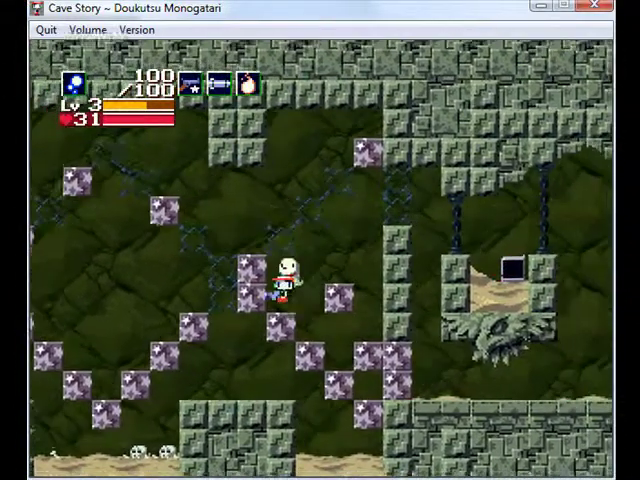
{"action": "key", "text": "z"}
{"action": "key", "text": "Right"}
{"action": "key", "text": "z"}
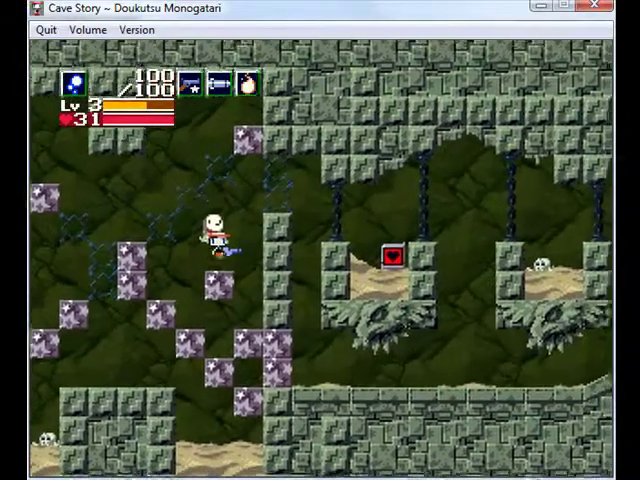
{"action": "key", "text": "Right"}
Cross left past the purple block, then climb right onto the chained platform
{"action": "key", "text": "Left"}
{"action": "key", "text": "z"}
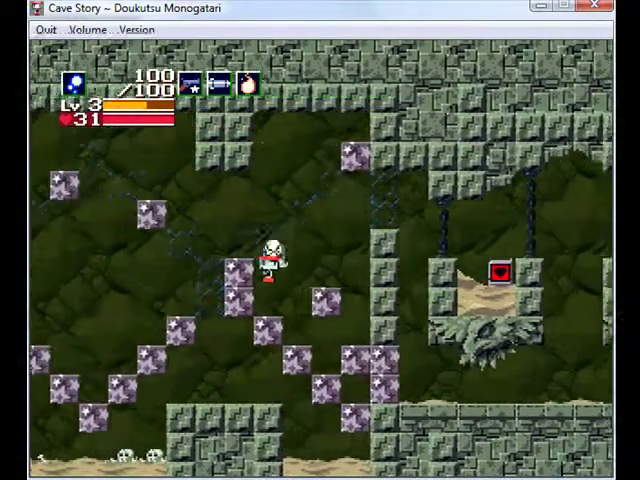
{"action": "key", "text": "Left"}
{"action": "key", "text": "z"}
{"action": "key", "text": "Left"}
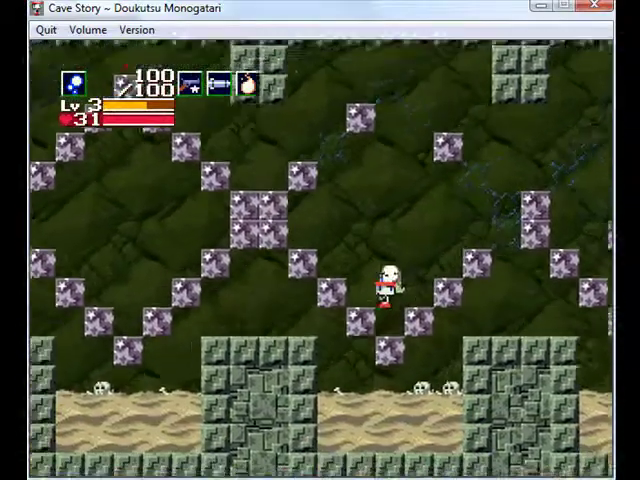
{"action": "key", "text": "z"}
{"action": "key", "text": "Right"}
{"action": "key", "text": "z"}
{"action": "key", "text": "Right"}
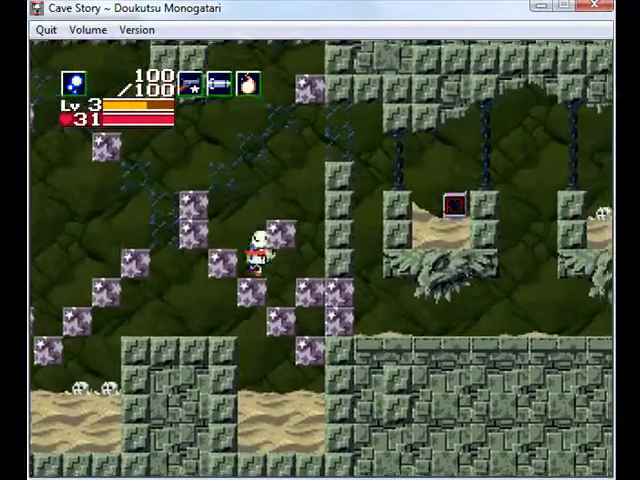
{"action": "key", "text": "Right"}
{"action": "key", "text": "Right"}
Take the Life Capsule, dismiss its message, and jump off heading right
{"action": "key", "text": "Down"}
{"action": "key", "text": "Down"}
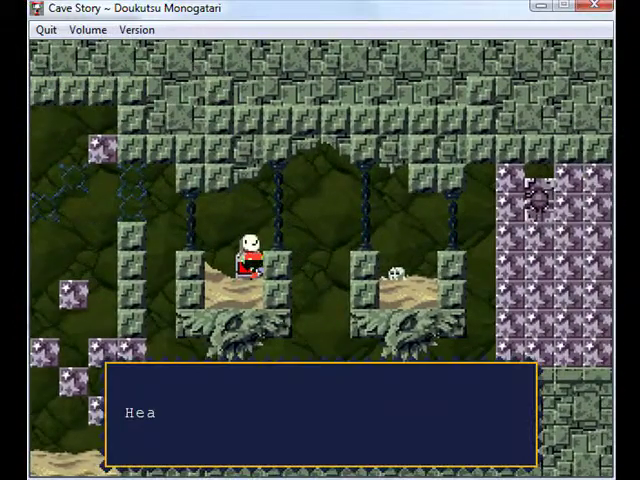
{"action": "key", "text": "z"}
{"action": "key", "text": "Right"}
{"action": "key", "text": "z"}
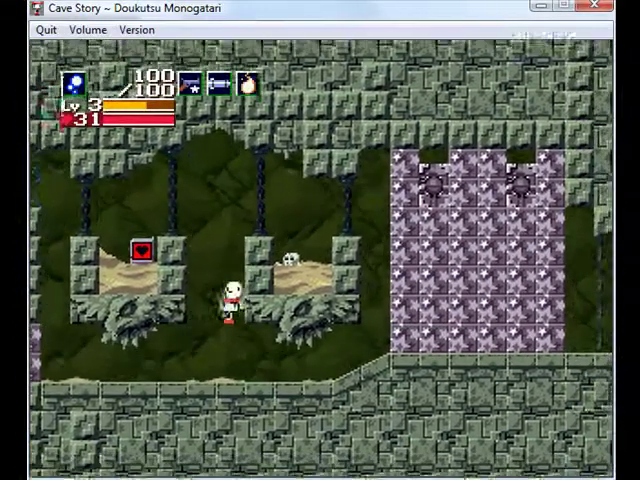
{"action": "key", "text": "s"}
{"action": "key", "text": "Right"}
{"action": "key", "text": "Right"}
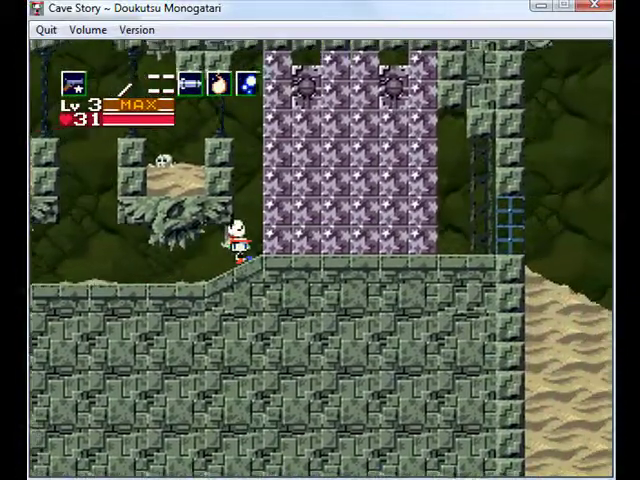
Drop to the lower floor, enter the purple-block chamber and shoot its enemies
{"action": "key", "text": "Right"}
{"action": "key", "text": "Right"}
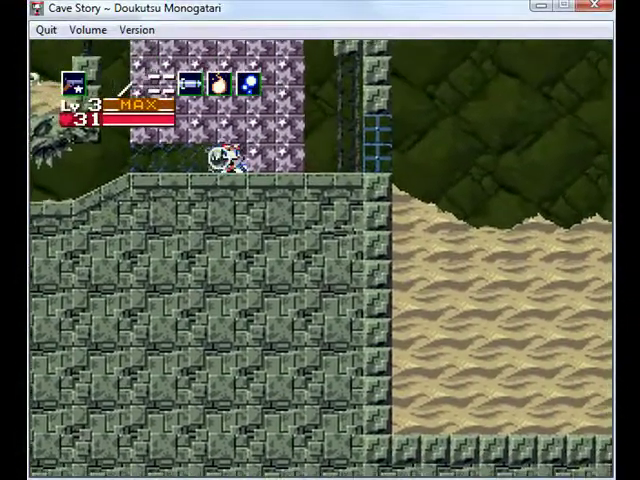
{"action": "key", "text": "Right"}
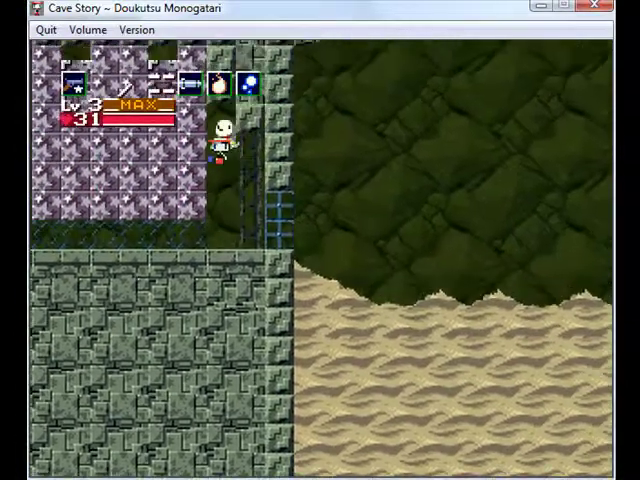
{"action": "key", "text": "Left"}
{"action": "key", "text": "z"}
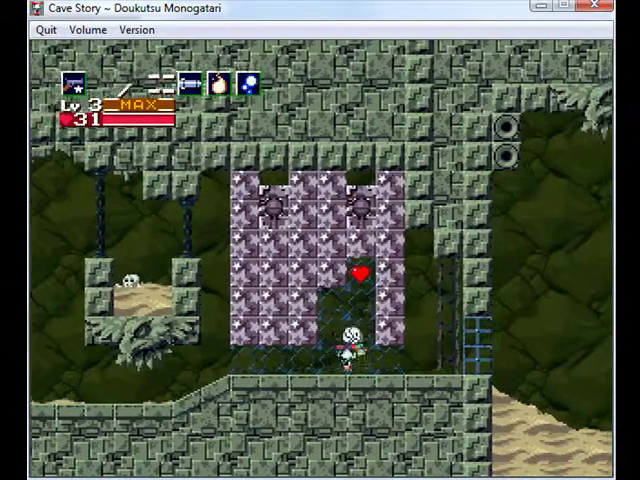
{"action": "key", "text": "x"}
{"action": "key", "text": "x"}
{"action": "key", "text": "x"}
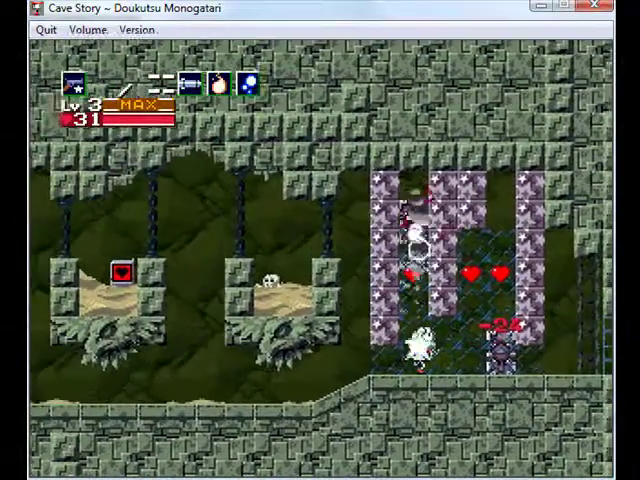
{"action": "key", "text": "x"}
{"action": "key", "text": "x"}
{"action": "key", "text": "x"}
{"action": "key", "text": "x"}
{"action": "key", "text": "x"}
{"action": "key", "text": "x"}
{"action": "key", "text": "x"}
{"action": "key", "text": "x"}
{"action": "key", "text": "x"}
{"action": "key", "text": "x"}
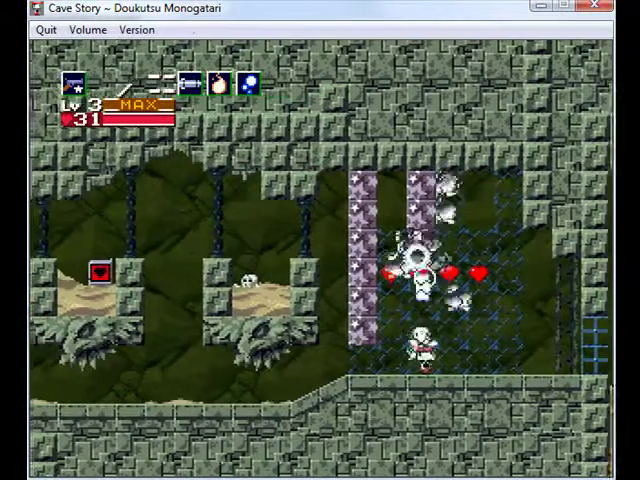
{"action": "key", "text": "x"}
{"action": "key", "text": "x"}
{"action": "key", "text": "x"}
{"action": "key", "text": "x"}
{"action": "key", "text": "x"}
{"action": "key", "text": "x"}
Collect the three hearts, including the red one, and walk right to the ledge
{"action": "key", "text": "Right"}
{"action": "key", "text": "Right"}
{"action": "key", "text": "z"}
{"action": "key", "text": "Left"}
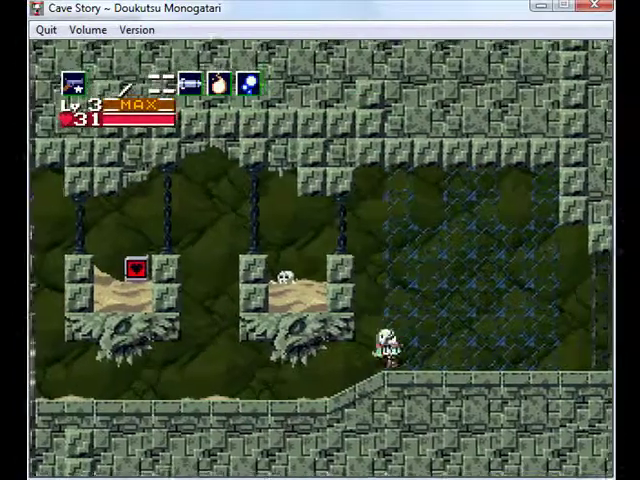
{"action": "key", "text": "Right"}
Walk off the ledge into the sandy chamber and dismiss the 'I see Balrog fail' dialogue
{"action": "key", "text": "Right"}
{"action": "key", "text": "Right"}
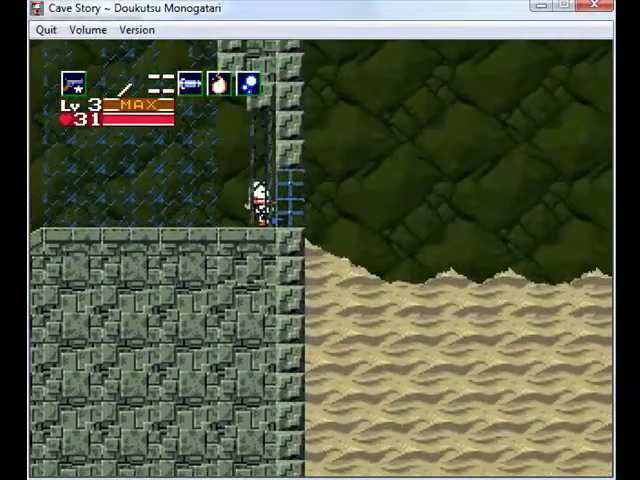
{"action": "key", "text": "a"}
{"action": "key", "text": "Right"}
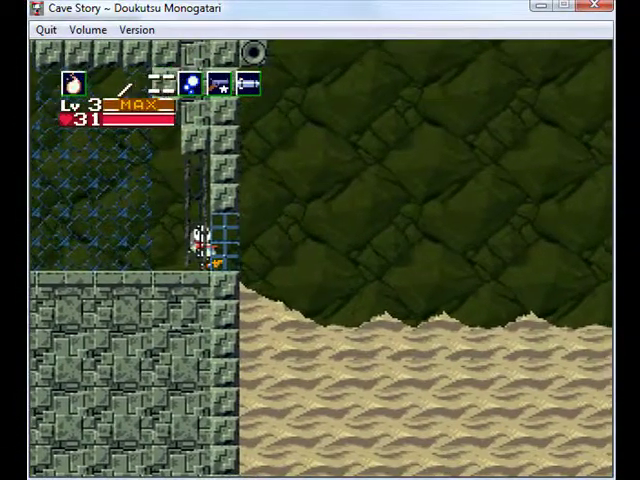
{"action": "key", "text": "Right"}
{"action": "key", "text": "Right"}
{"action": "key", "text": "Right"}
{"action": "key", "text": "Right"}
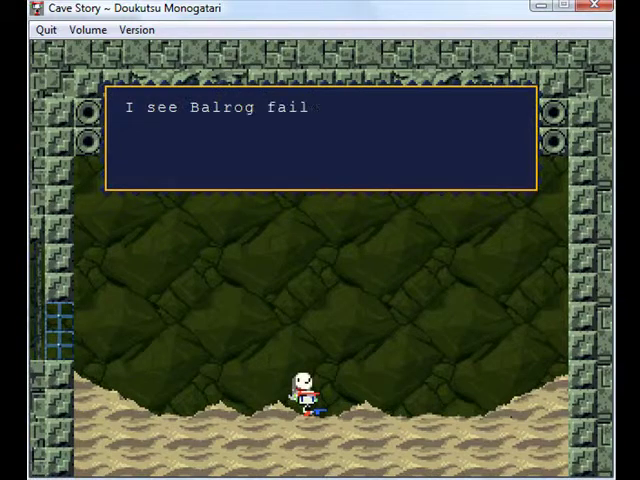
{"action": "key", "text": "z"}
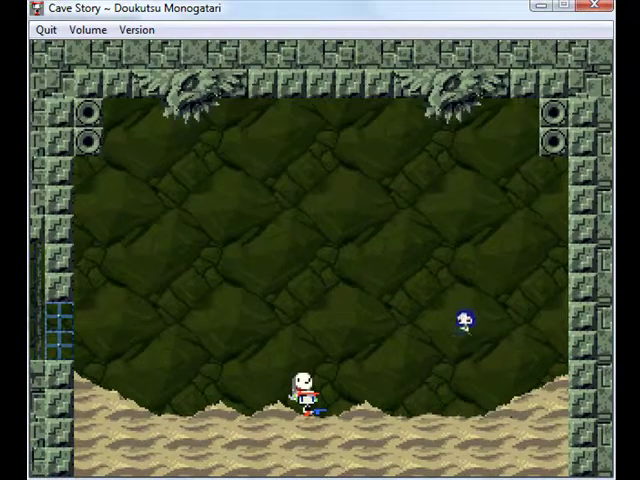